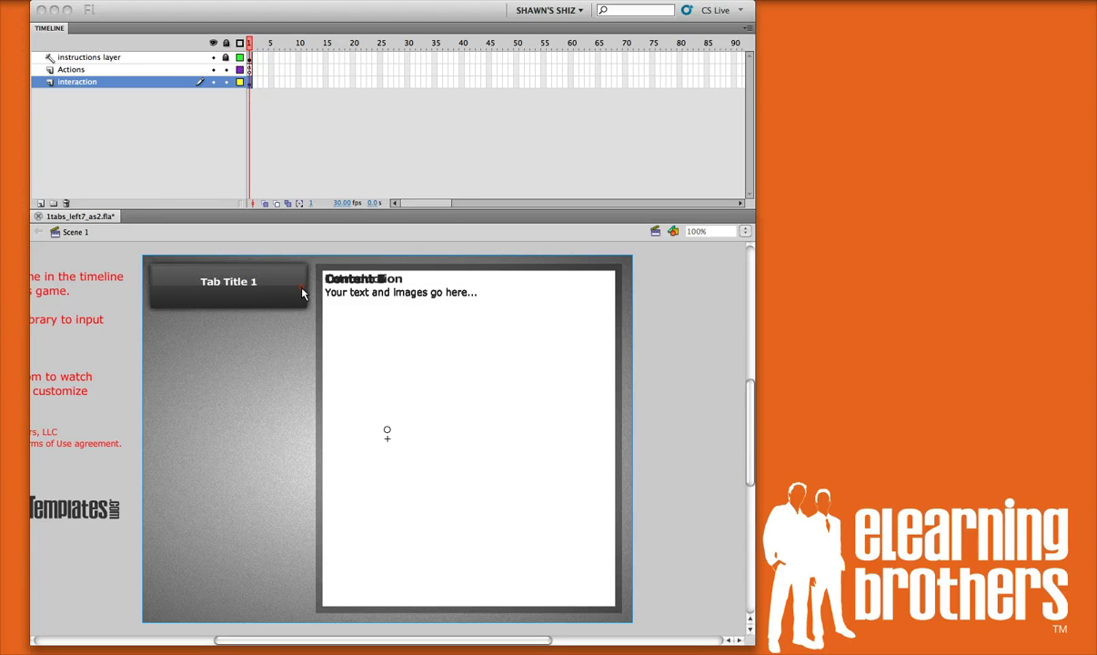
Step: Show the hidden panels and test the movie in an enlarged, repositioned preview window
key("F4")
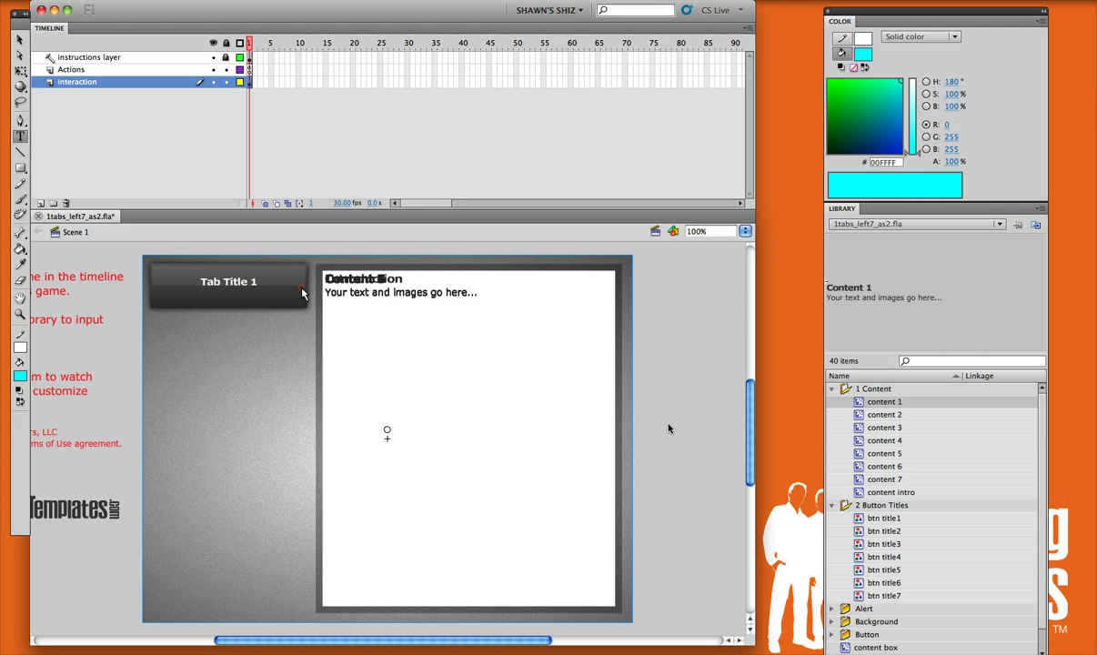
left_click(20, 40)
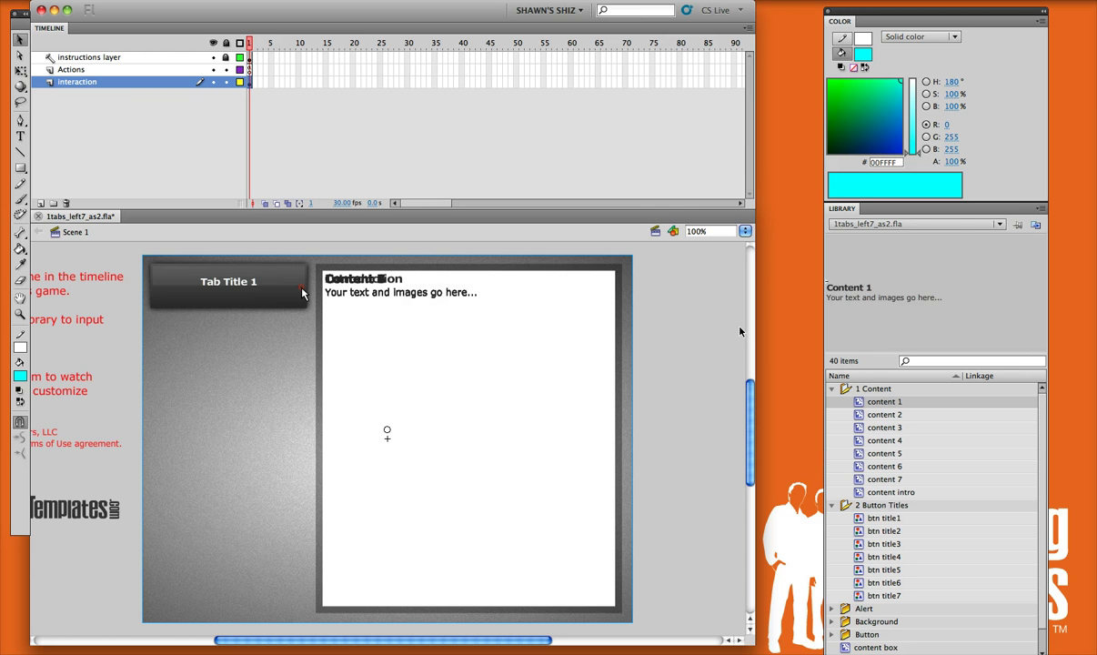
key("super+Return")
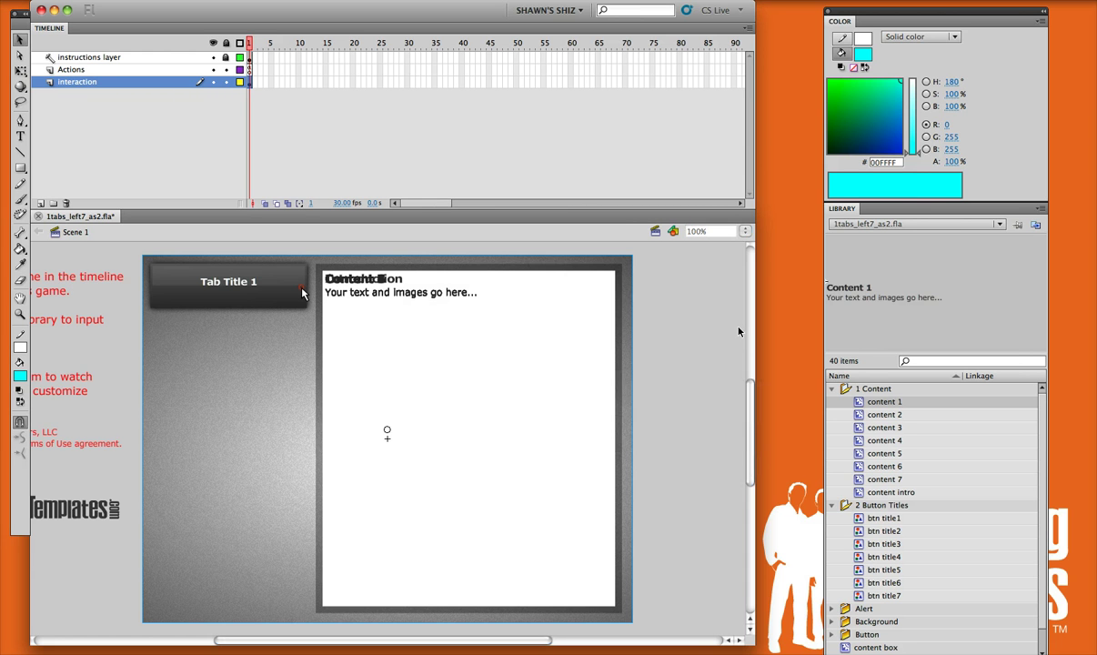
left_click_drag(636, 525, 855, 653)
left_click_drag(687, 145, 622, 135)
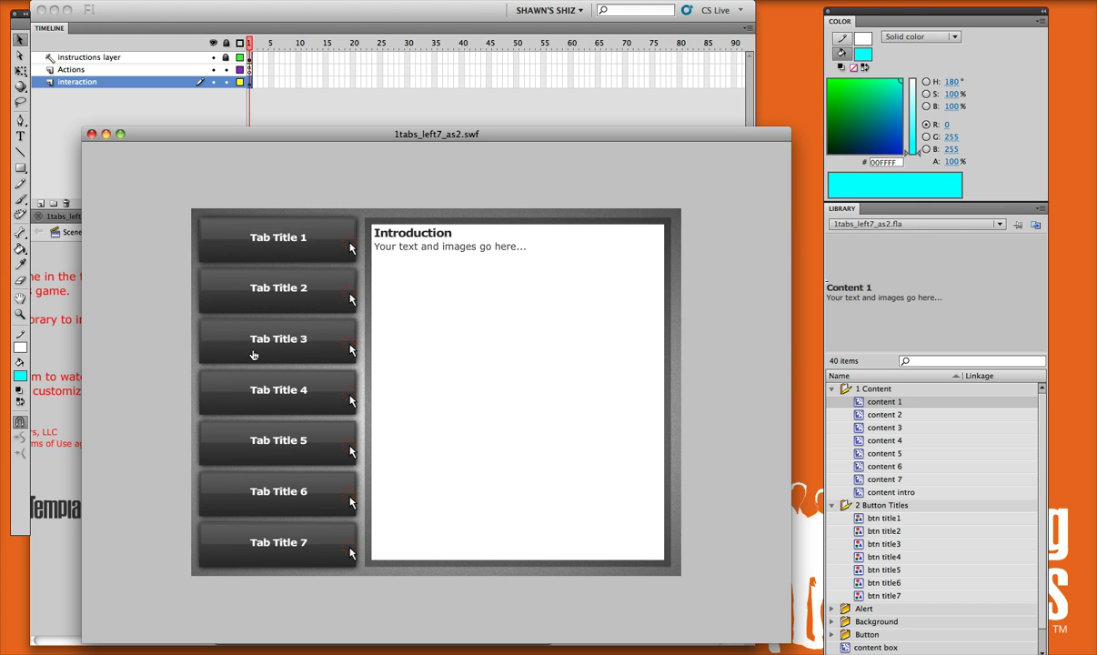
Step: Try Tab Title 1 through Tab Title 7 in the movie preview, return to the first tab, and close the preview
left_click(297, 245)
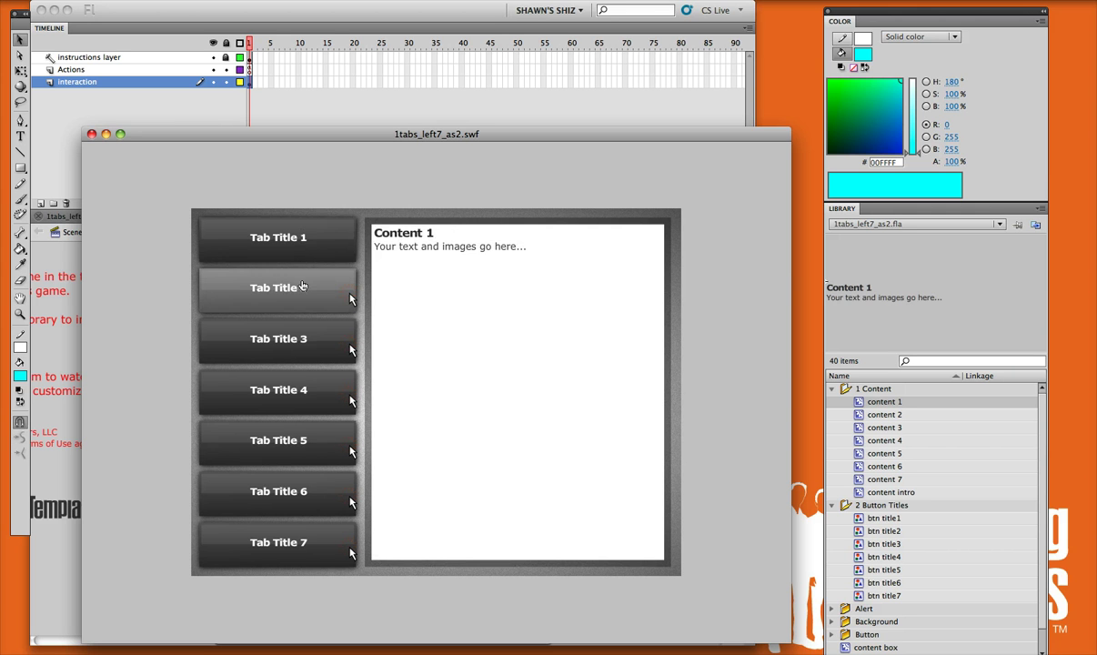
left_click(303, 286)
left_click(301, 344)
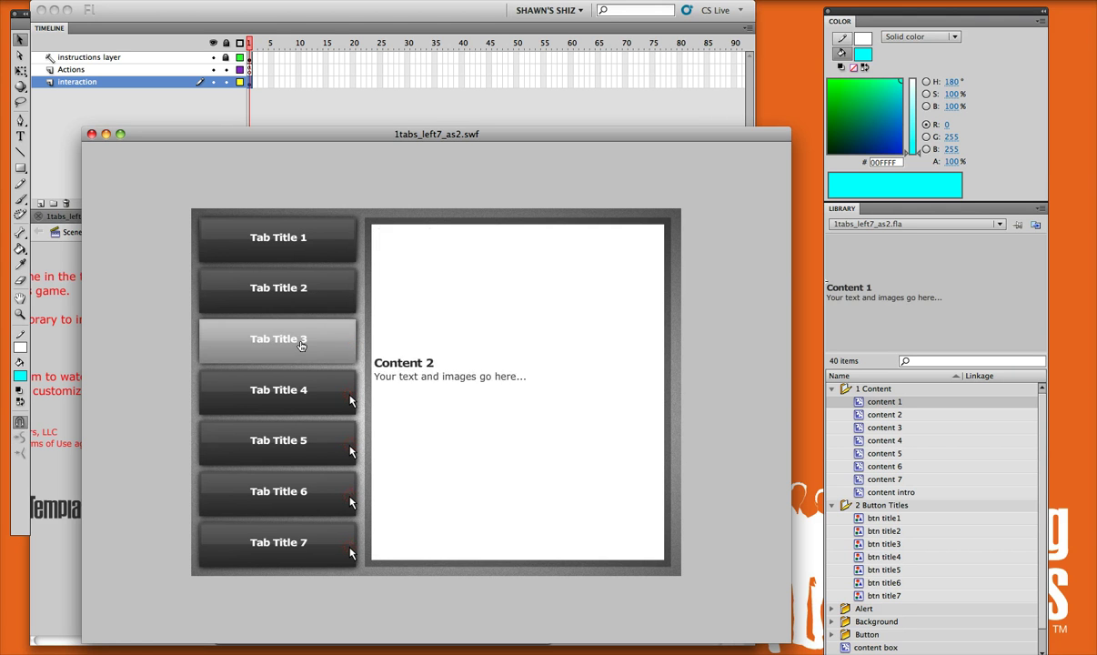
left_click(301, 391)
left_click(301, 458)
left_click(301, 491)
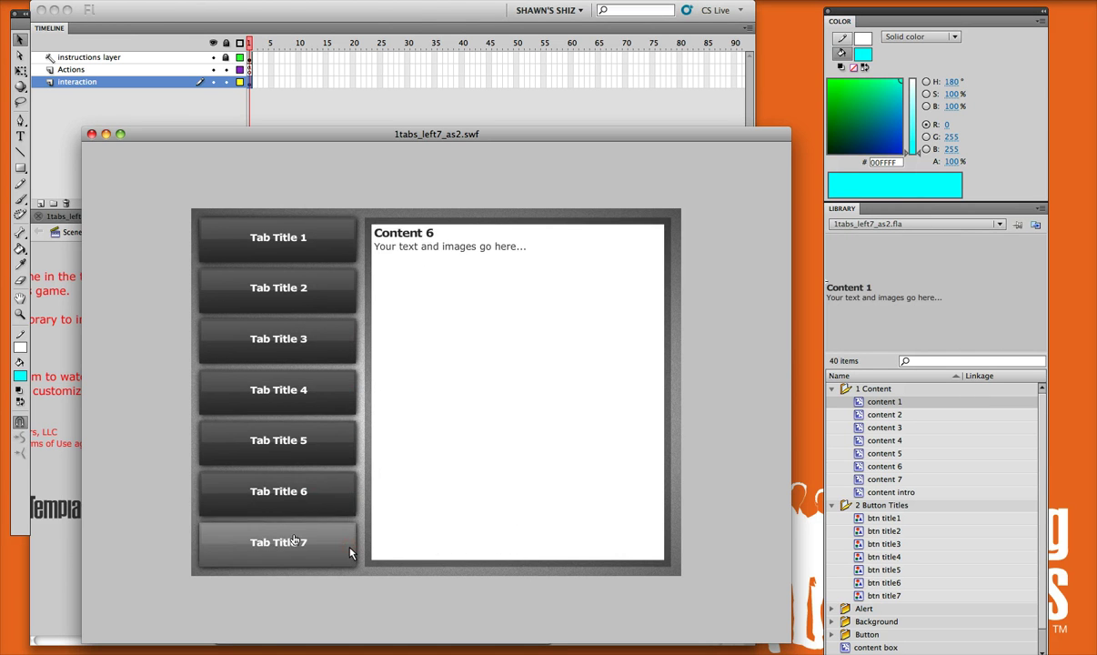
left_click(294, 540)
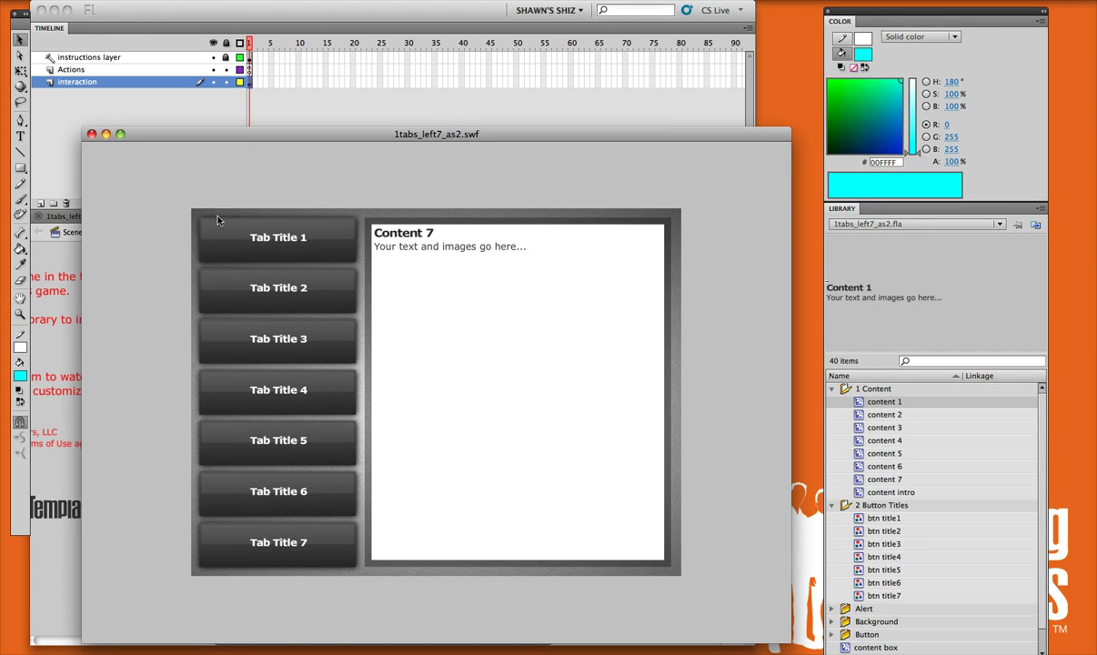
left_click(346, 248)
left_click(91, 133)
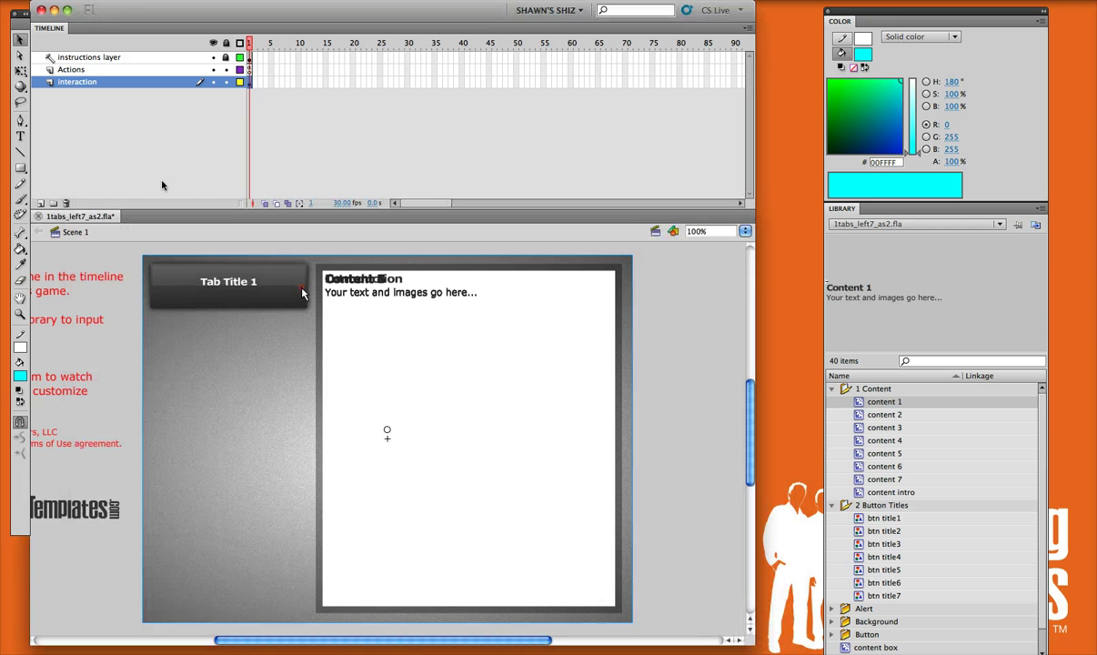
Step: Open the frame script of the Actions layer and position the script editor so the code can be read
left_click(727, 321)
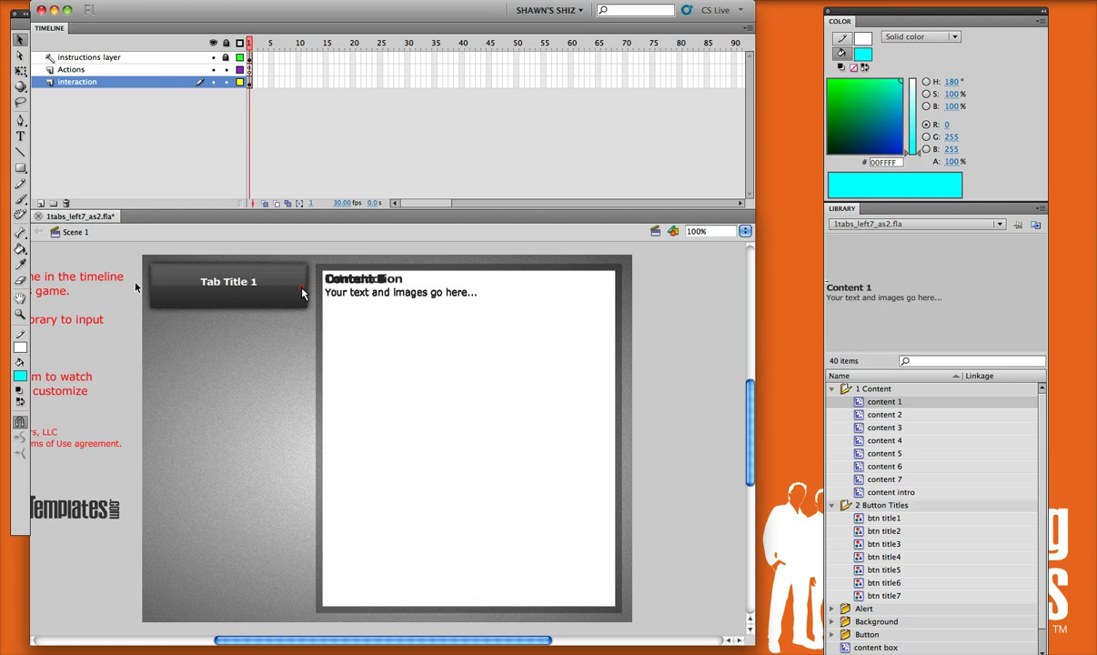
left_click(147, 70)
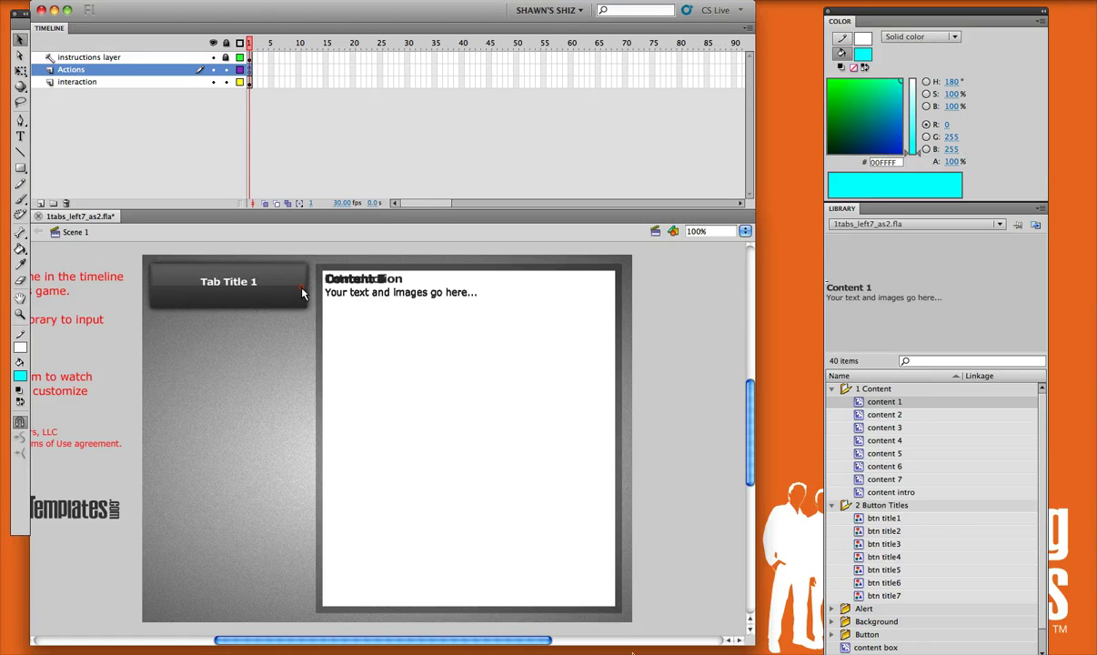
key("F9")
left_click_drag(596, 245, 634, 109)
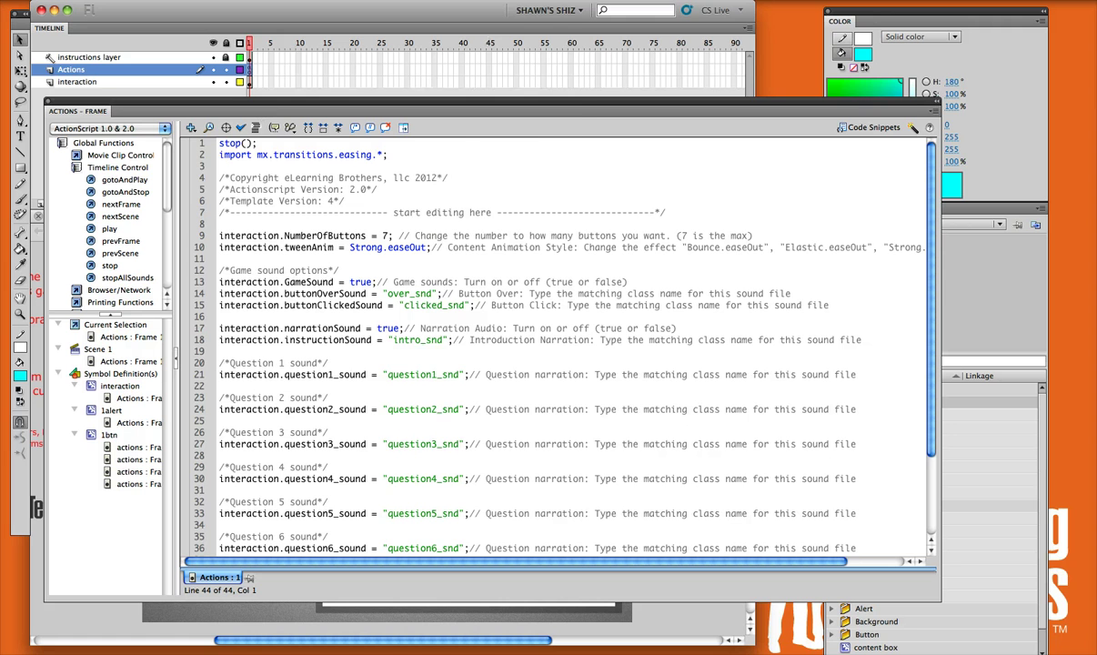
left_click(446, 0)
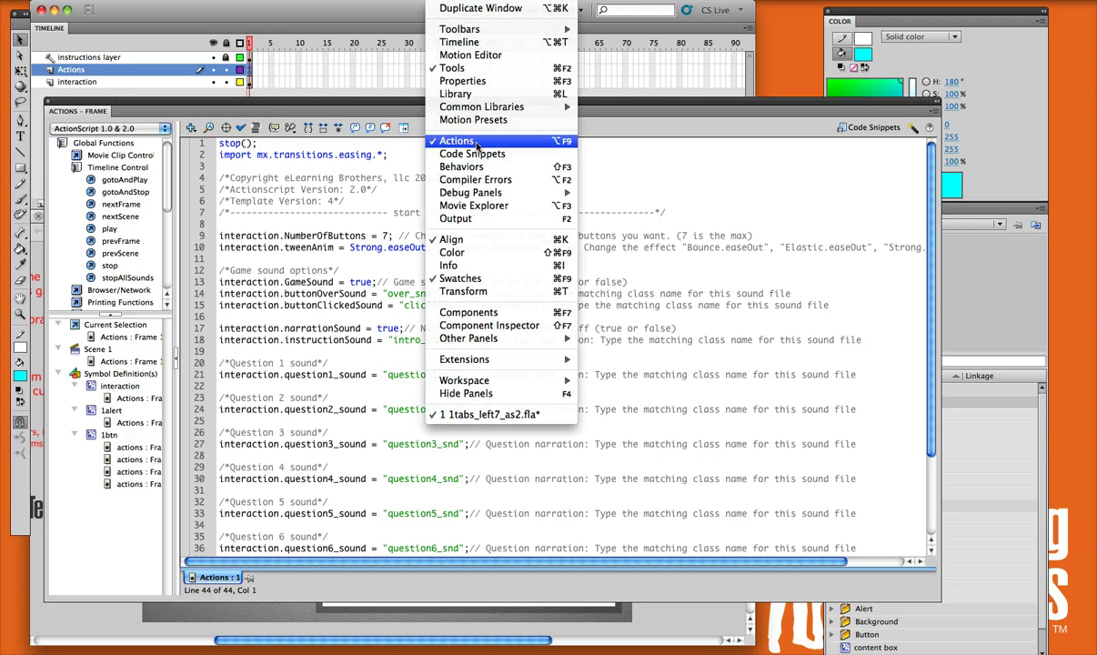
left_click(639, 180)
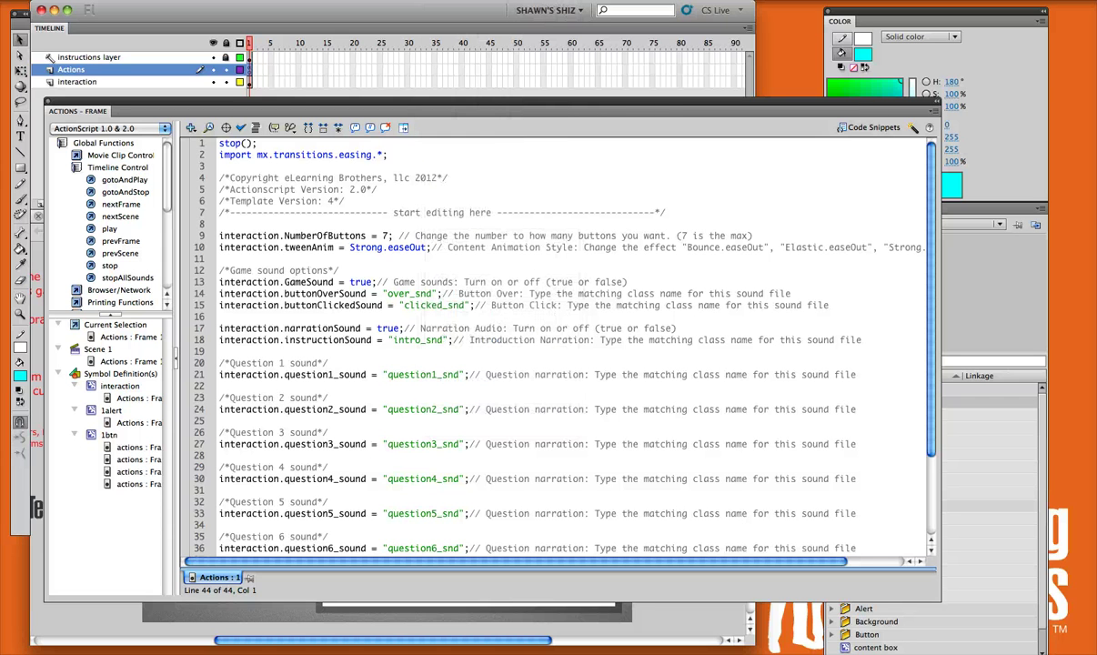
Step: Examine the copyright, ActionScript version and template version comments, and the explanatory comment on the NumberOfButtons line
left_click_drag(245, 179, 371, 179)
left_click(274, 189)
left_click_drag(274, 189, 373, 192)
left_click_drag(230, 201, 344, 201)
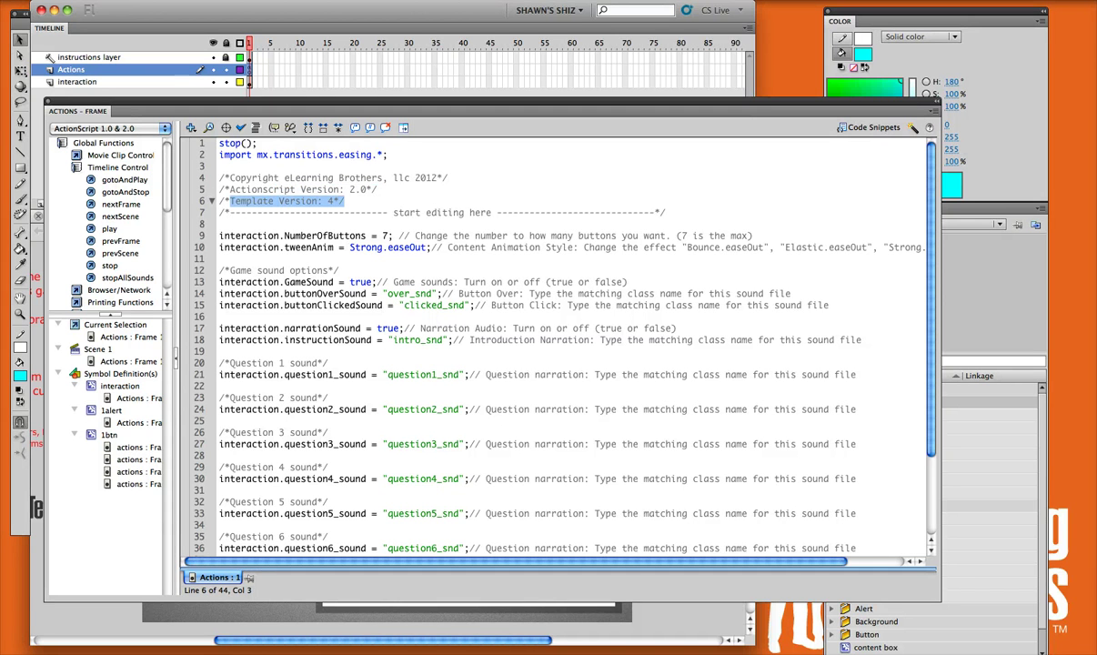
left_click(346, 201)
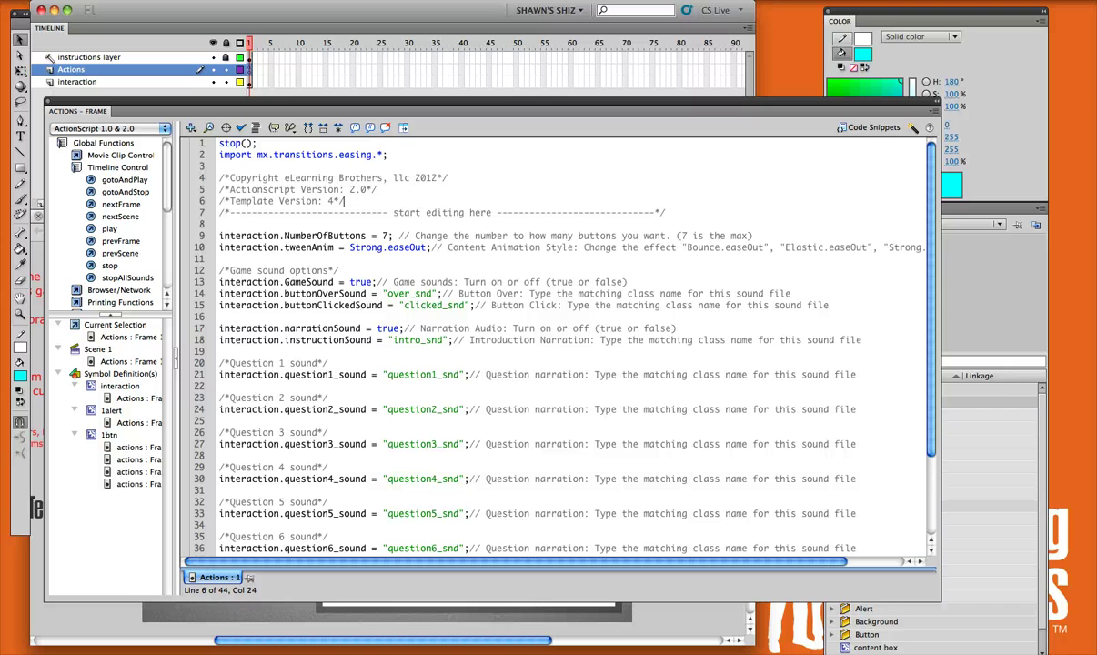
left_click_drag(365, 235, 278, 236)
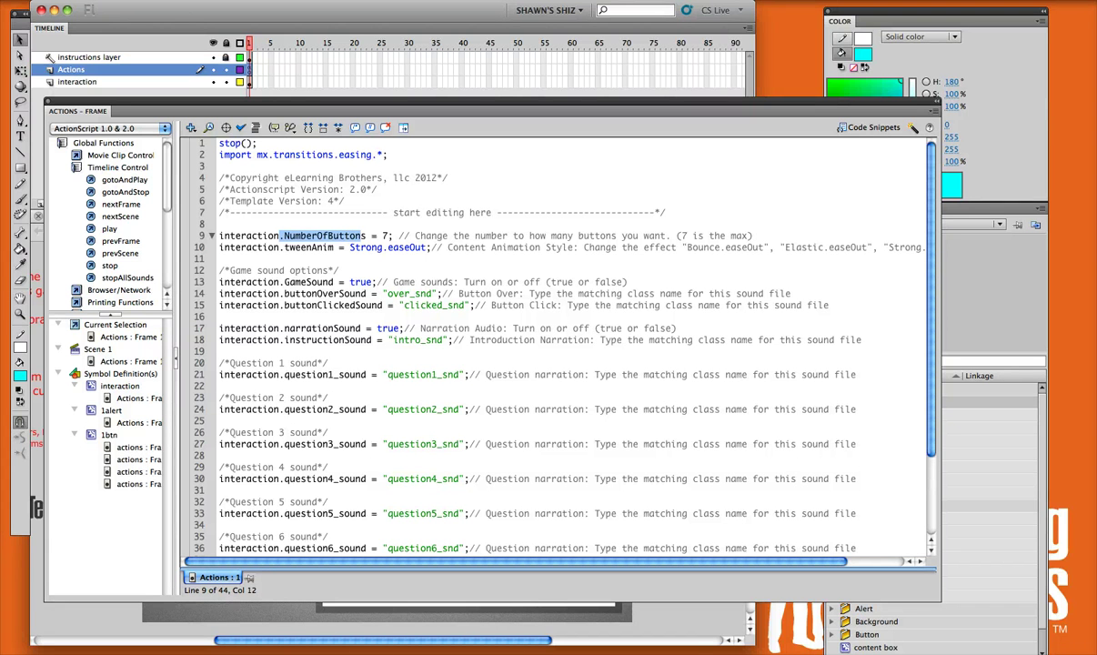
left_click(426, 235)
left_click_drag(398, 236, 752, 236)
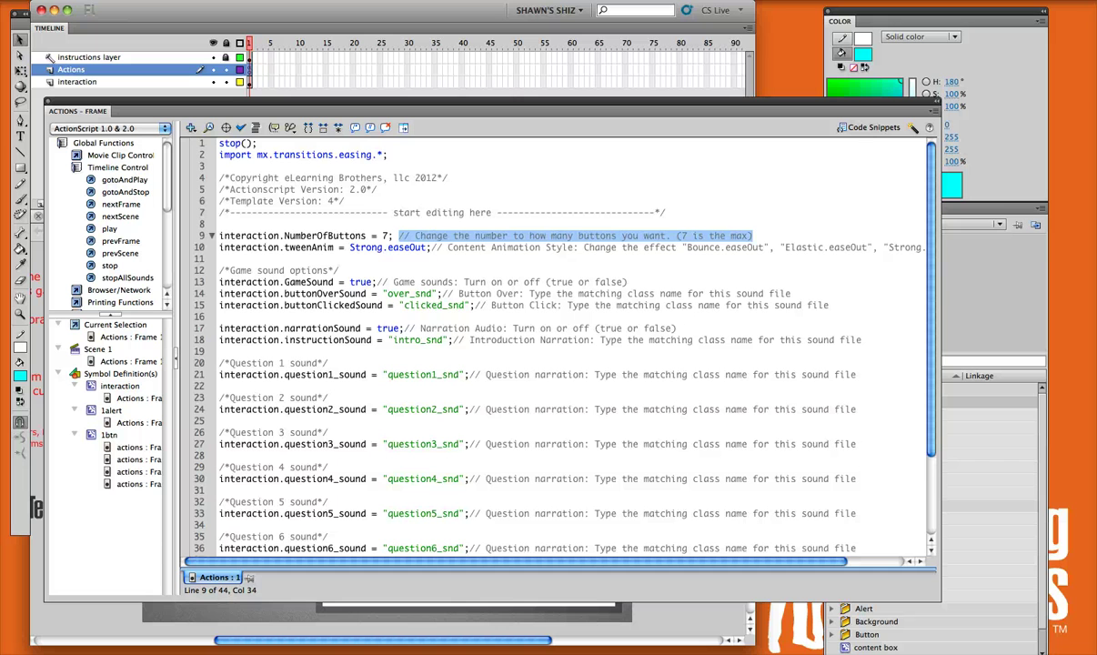
left_click(753, 235)
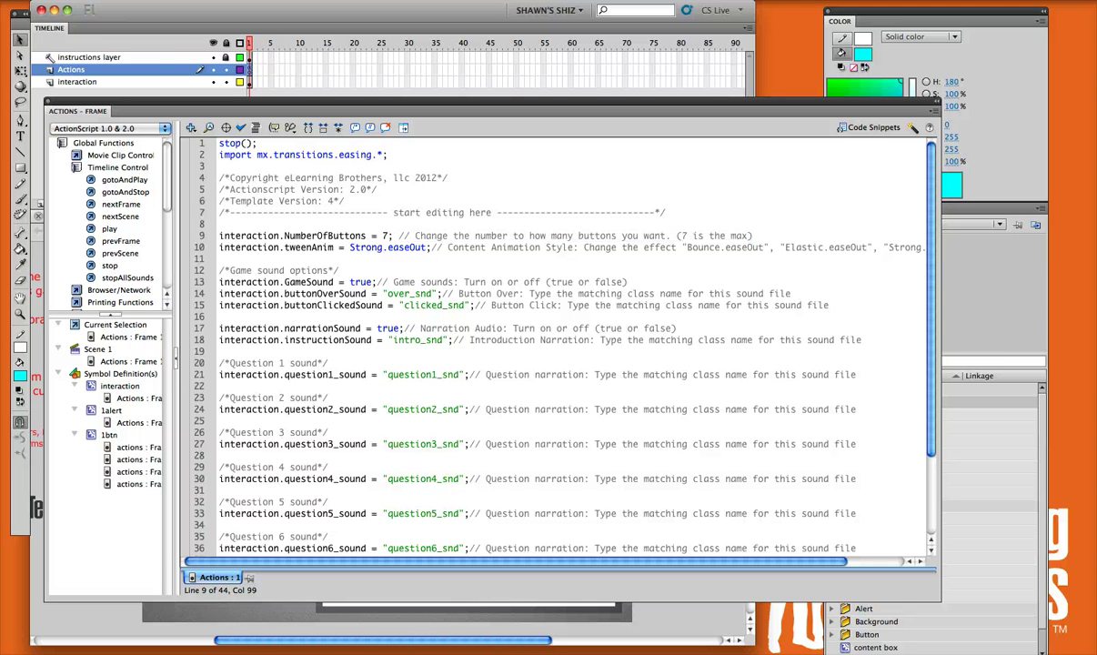
left_click_drag(680, 235, 747, 235)
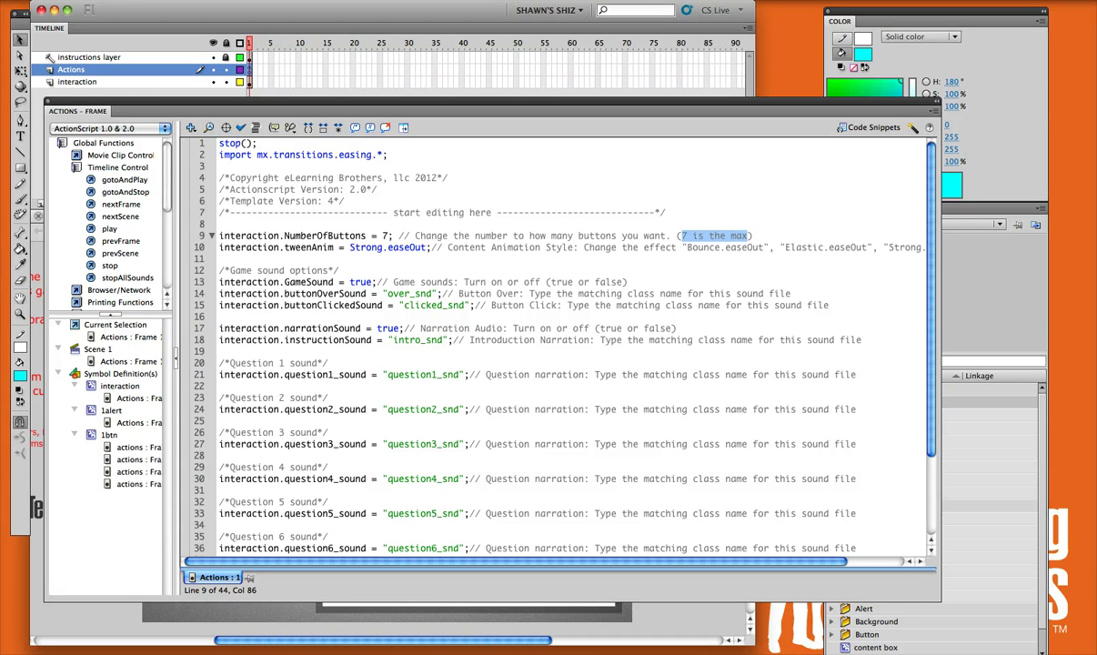
Step: Set interaction.NumberOfButtons to 4 in the frame script and clear the script editor away from the stage
double_click(384, 235)
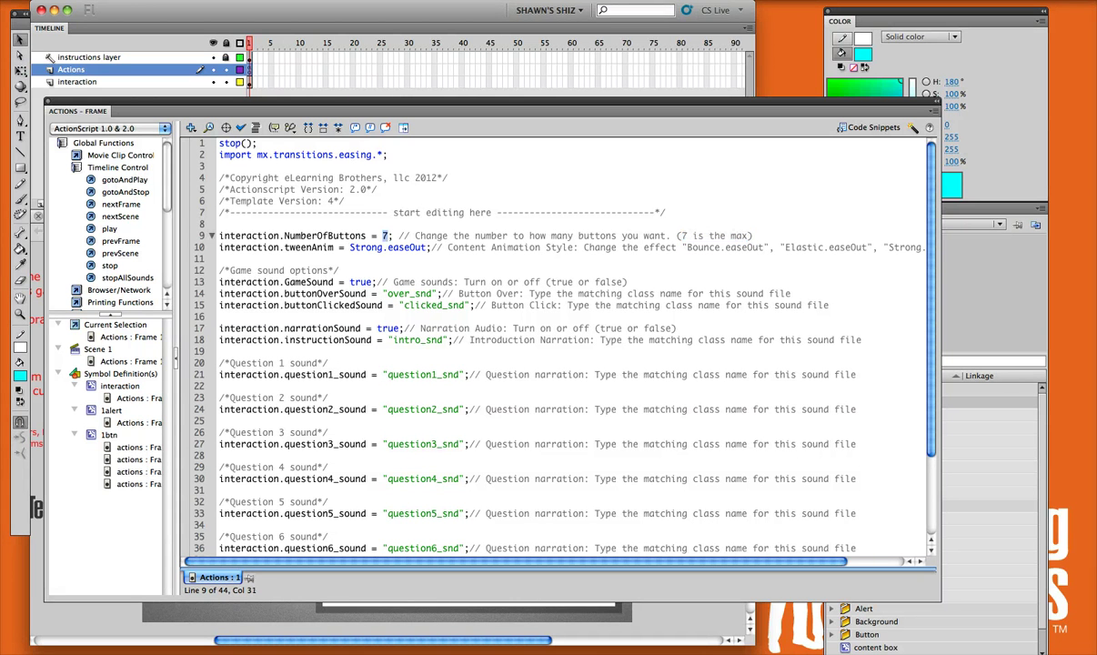
type("4")
key("shift+Left")
left_click(449, 236)
left_click_drag(143, 102, 160, 469)
left_click_drag(150, 519, 150, 653)
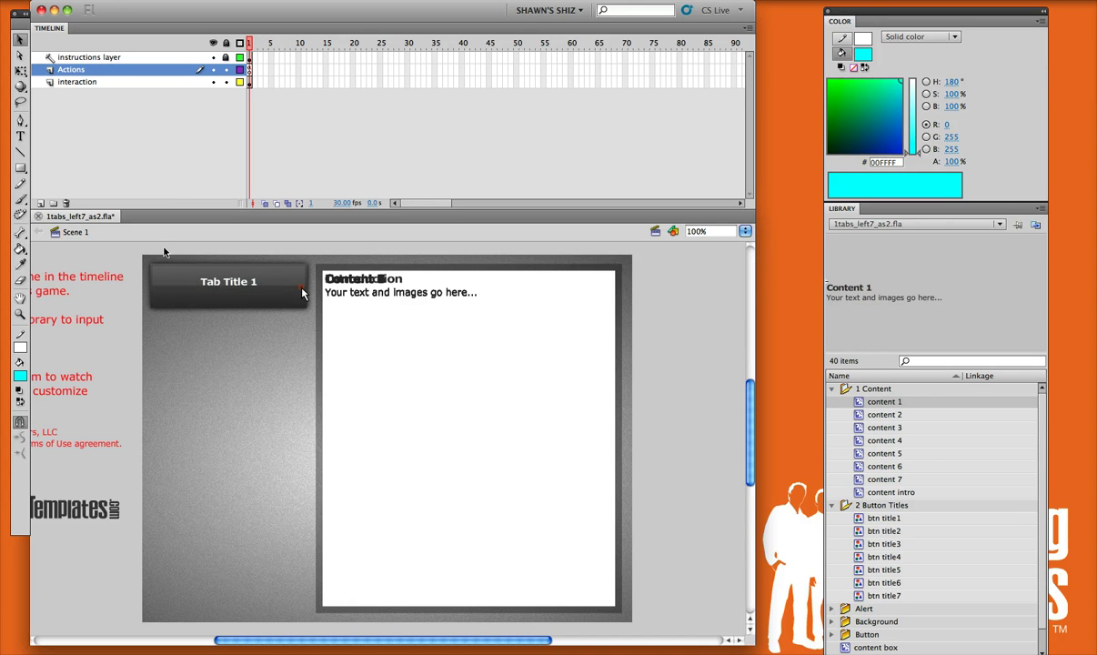
Step: Open the btn title1 symbol from the library's 2 Button Titles folder for editing, with its red guide shape enlarged
left_click(905, 414)
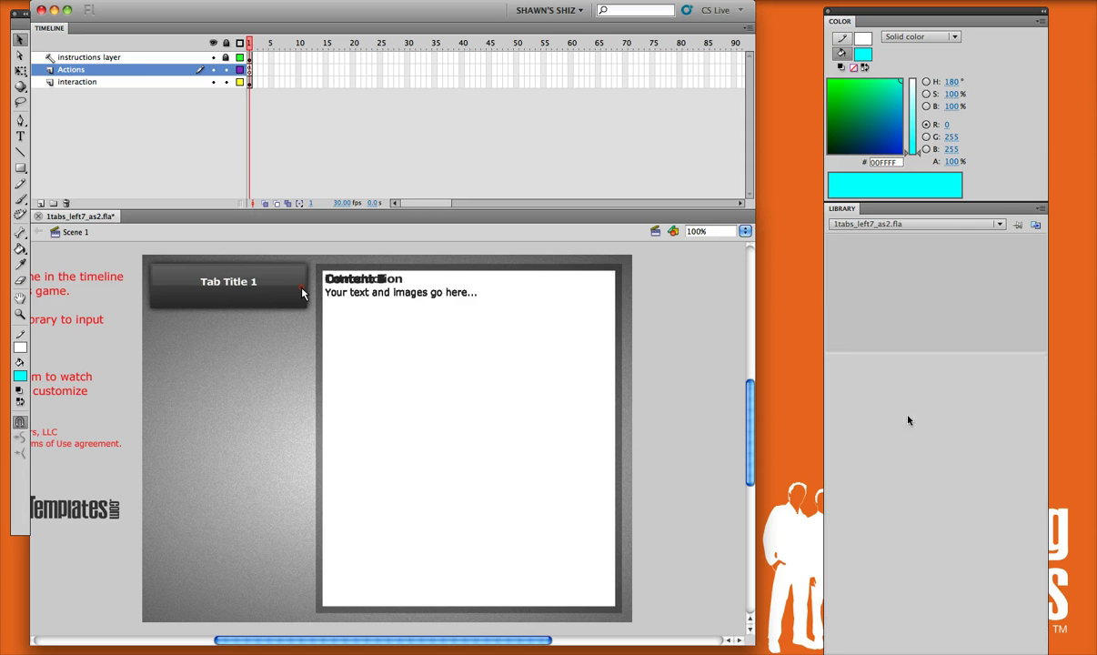
left_click(885, 507)
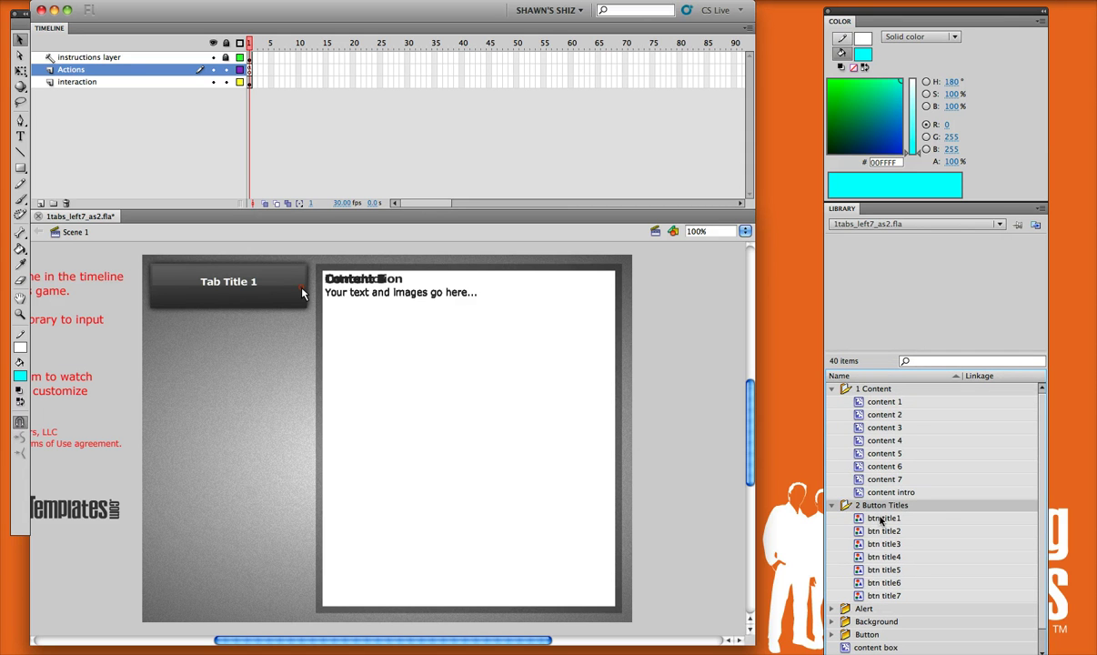
left_click(861, 518)
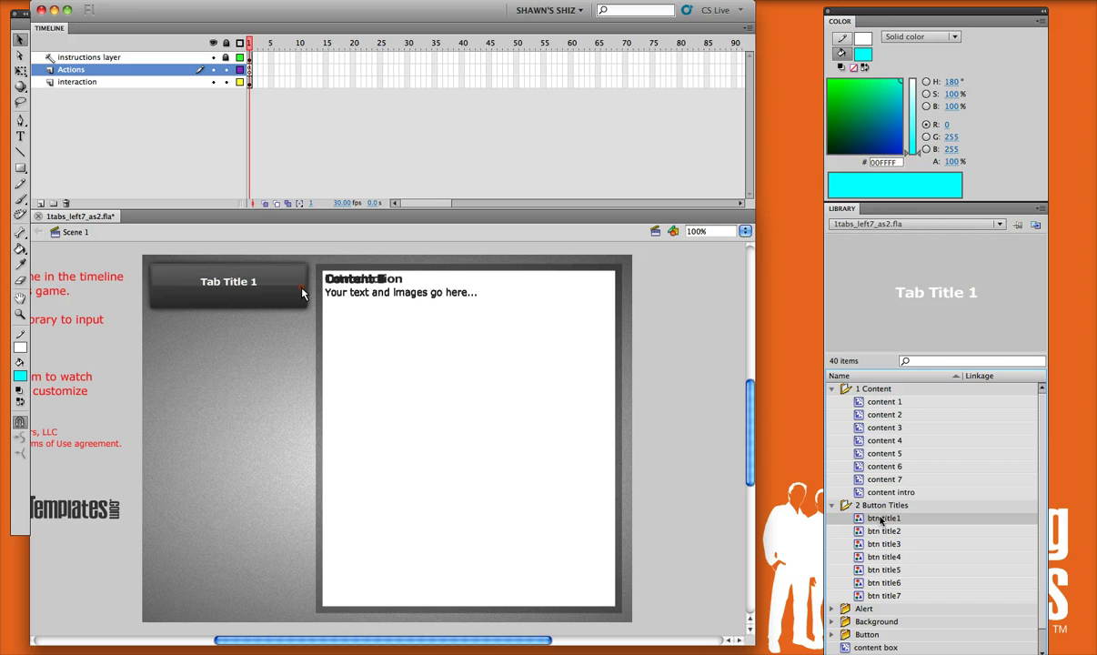
double_click(858, 521)
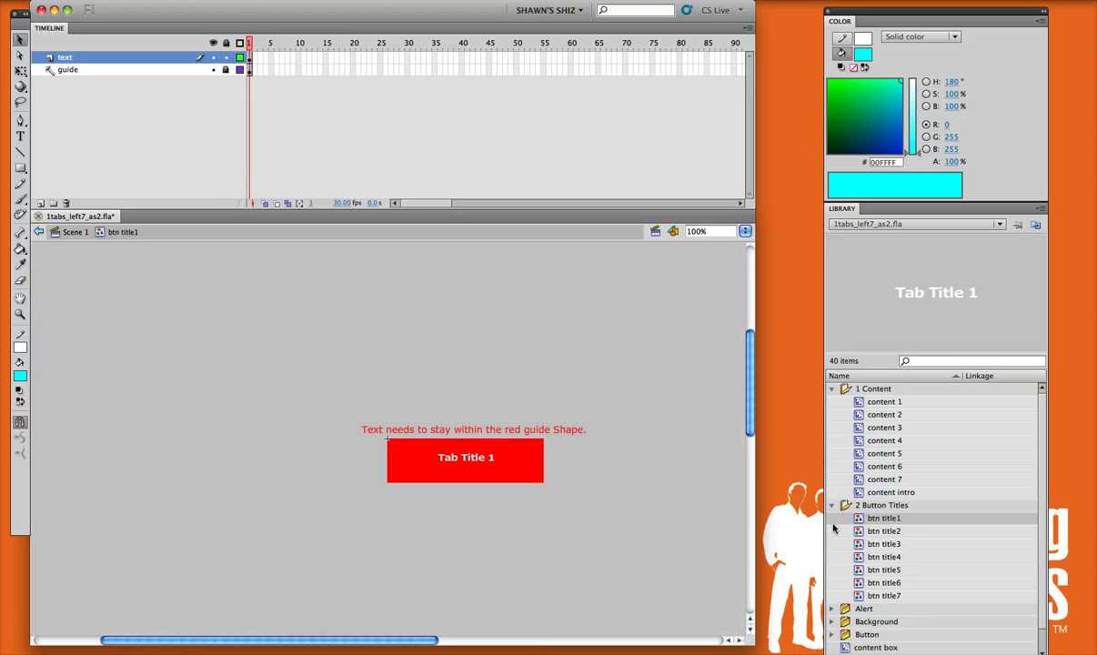
key("z")
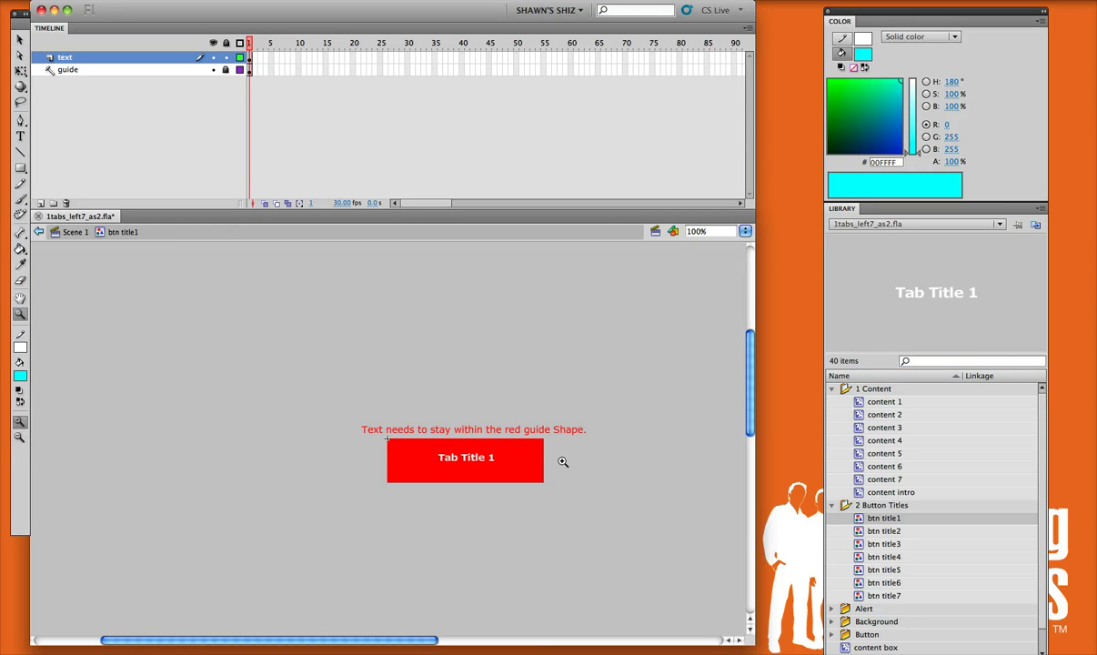
left_click_drag(332, 400, 606, 507)
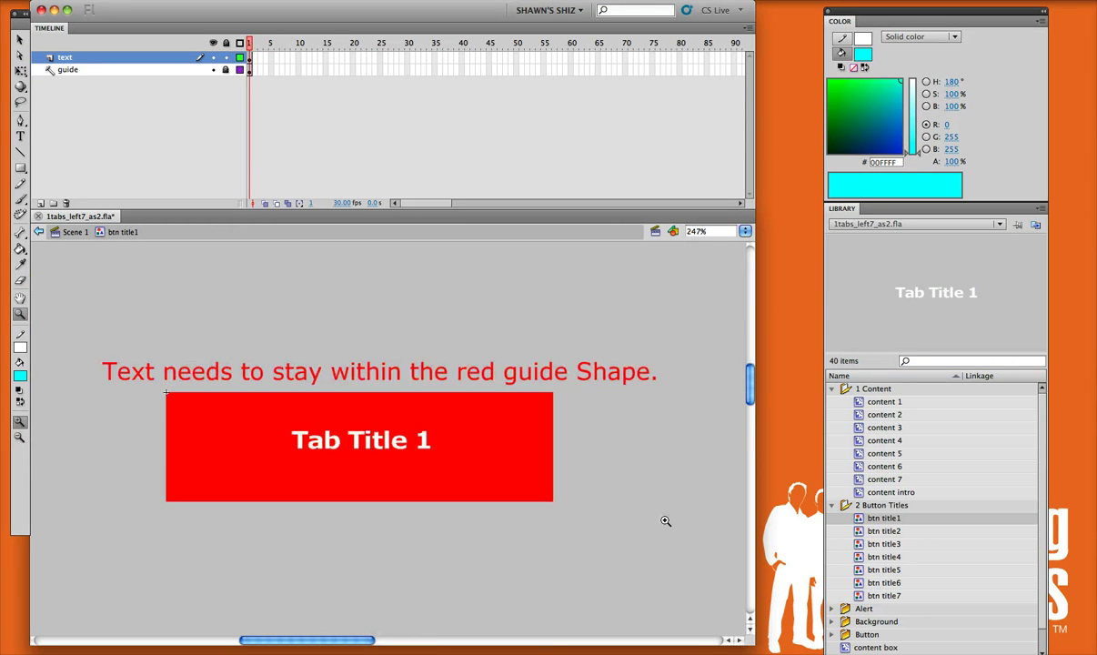
left_click(20, 41)
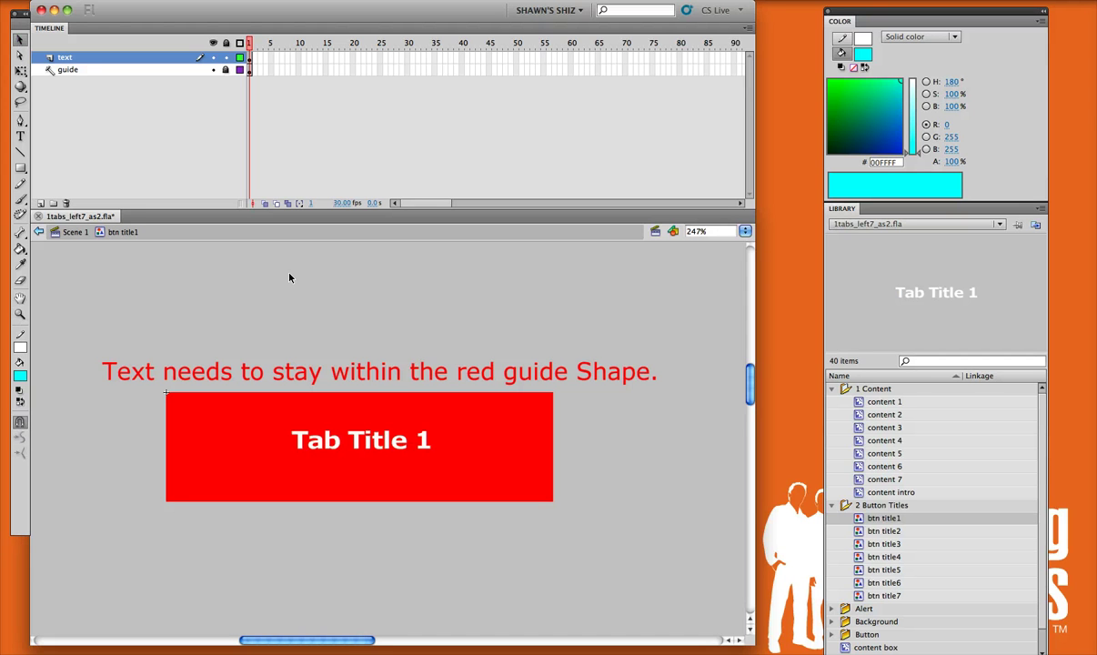
Step: Move the Tab Title 1 text up within the red guide and add the lines "dskajd;klfjsadlfj a" and "skdjfakls;jdfk;ajsdf" below it
left_click(404, 443)
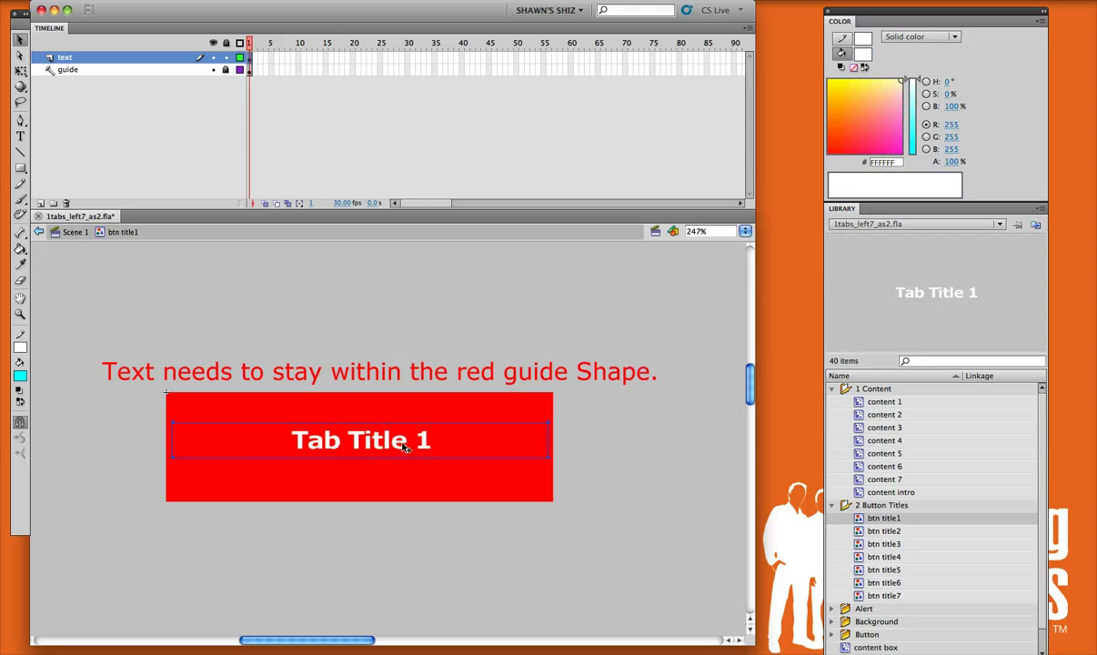
left_click_drag(367, 443, 351, 424)
double_click(353, 427)
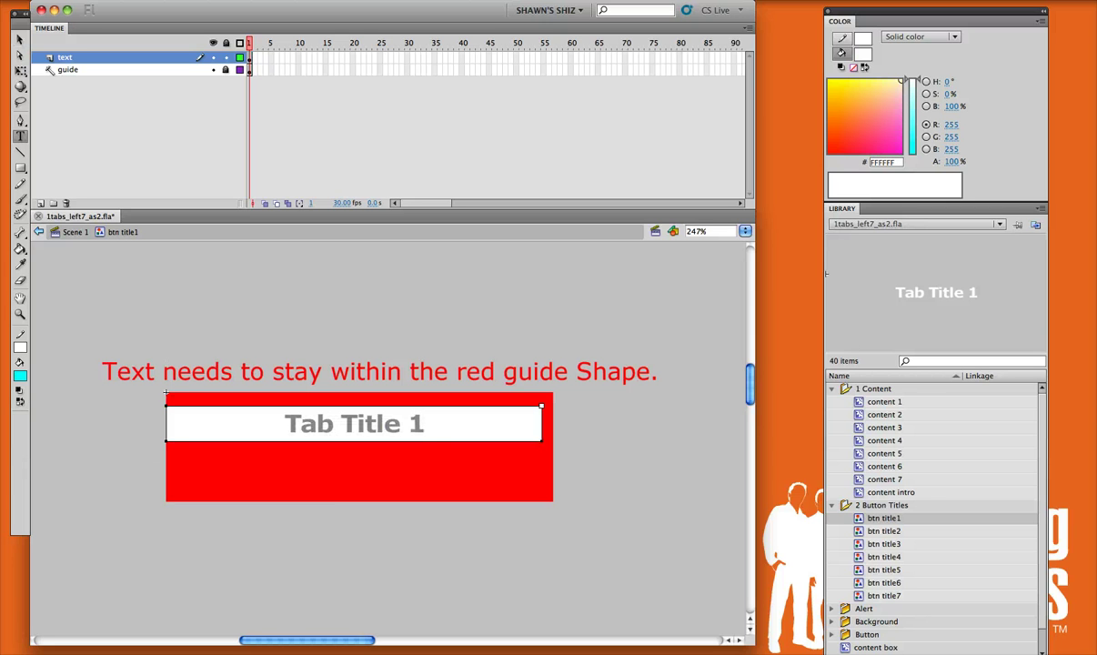
key("Return")
key("Return")
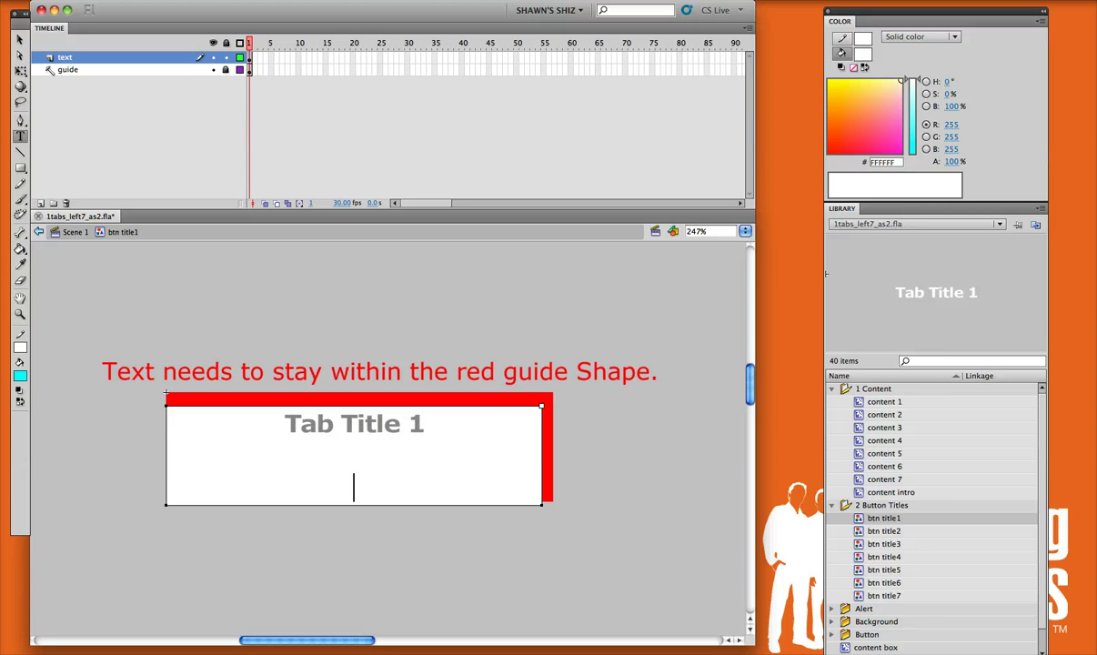
type("skdjfakls;jdfk;ajsdf")
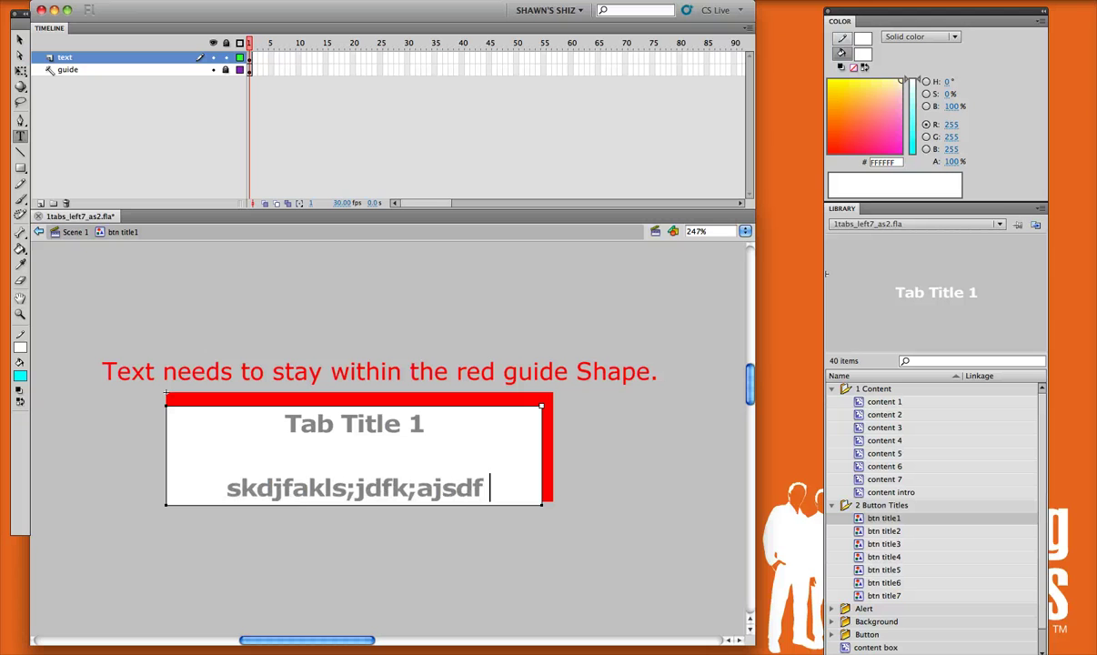
left_click(354, 456)
type("dskajd;klfjsadlfj a")
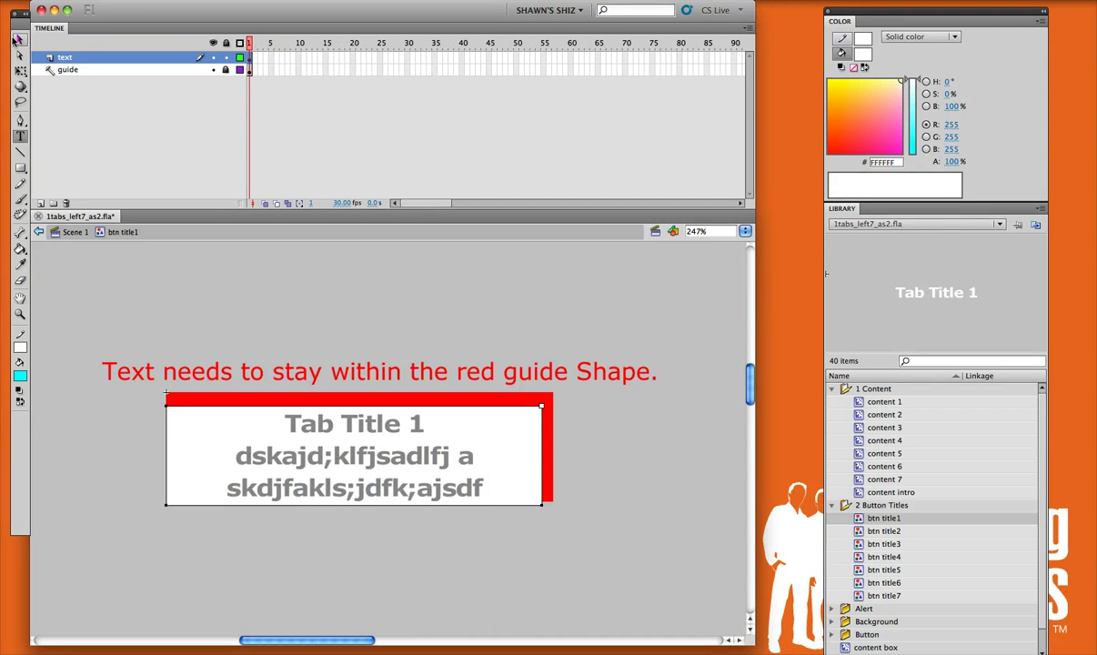
left_click(20, 40)
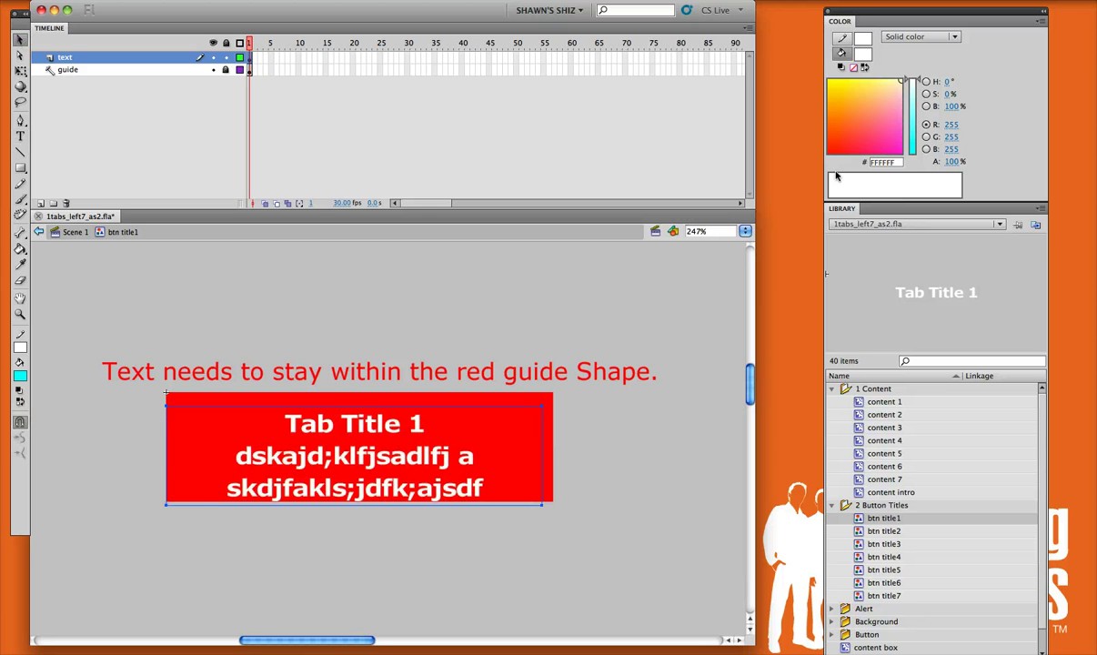
Step: Change the fill color of the three-line tab title text to cyan, 00FFFF
left_click(865, 55)
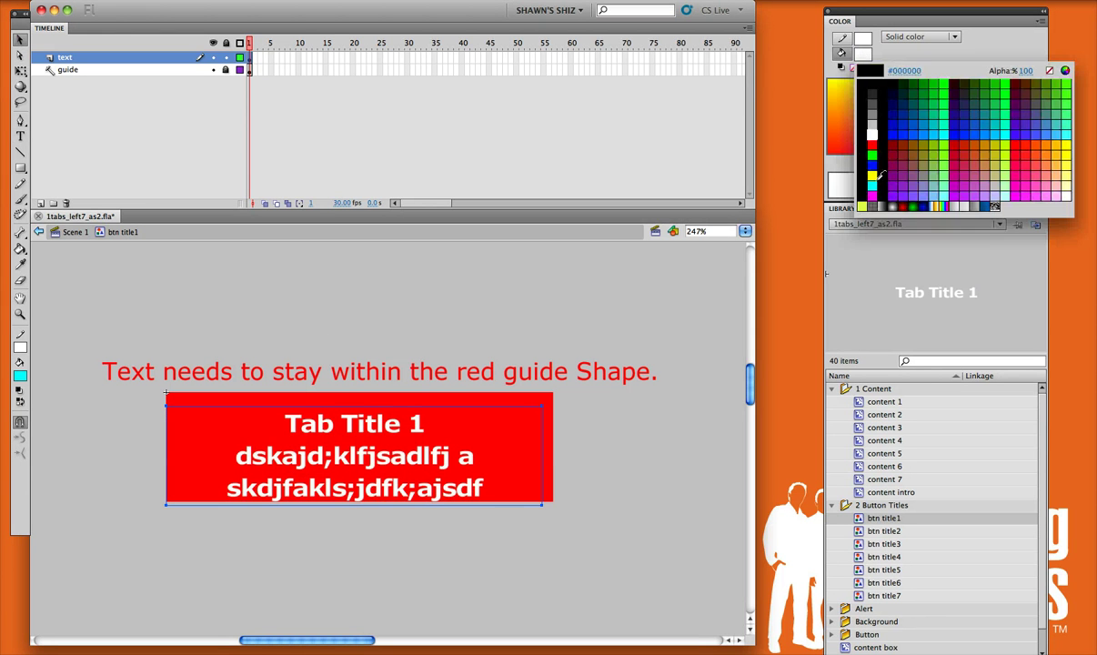
left_click(789, 210)
key("super+Return")
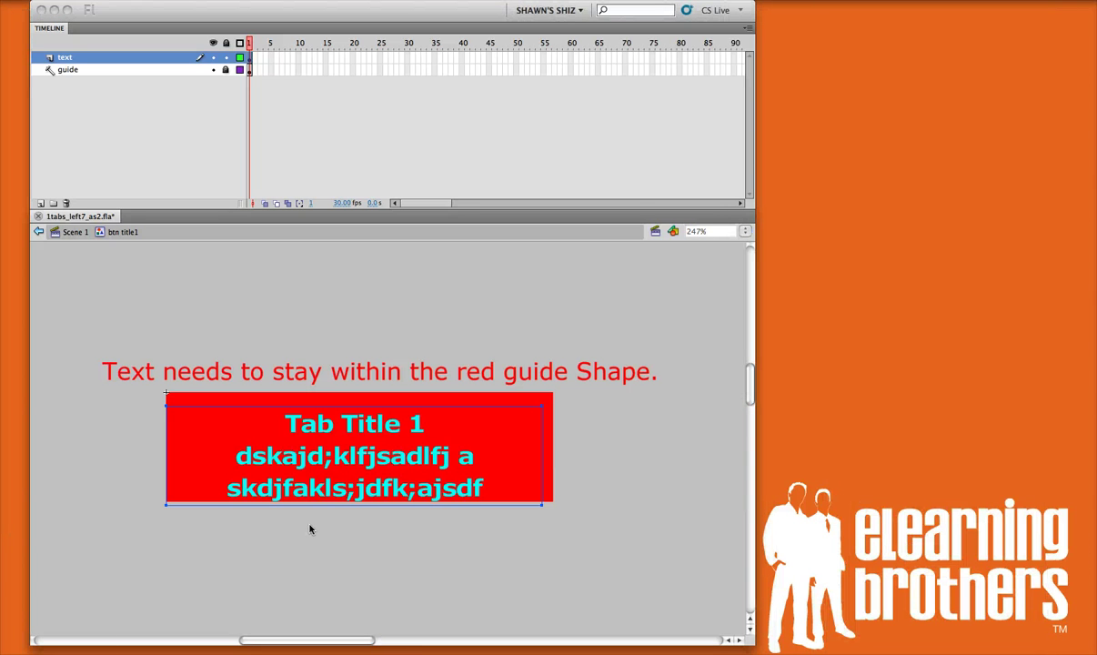
Step: Move the cyan title text block slightly up and across so it fits entirely inside the red guide shape
left_click(376, 421)
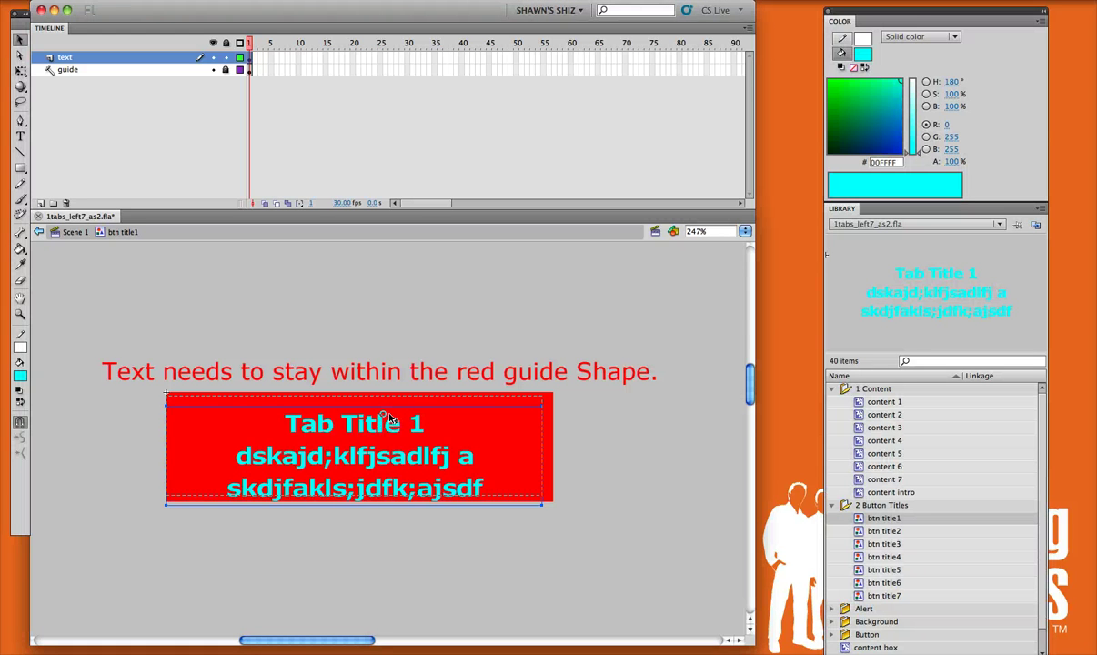
left_click_drag(388, 427, 395, 416)
key("Left")
key("Left")
key("Right")
key("Right")
key("Down")
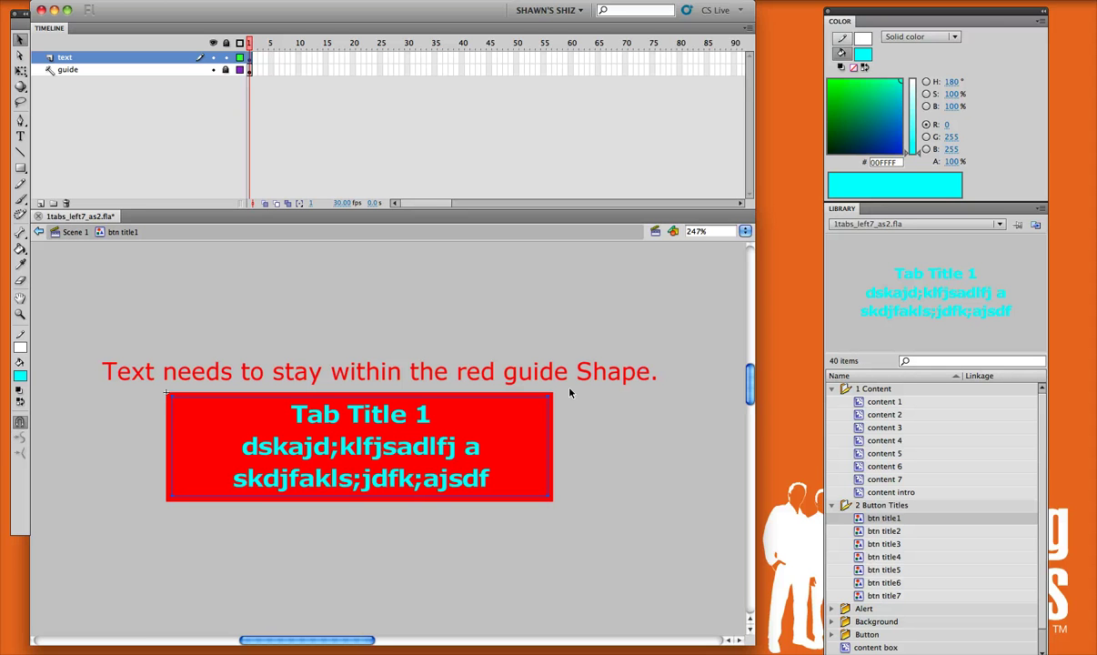
Step: Open the content 1 symbol from the library's 1 Content folder for editing, with the width of its red guide shape in view
left_click(875, 403)
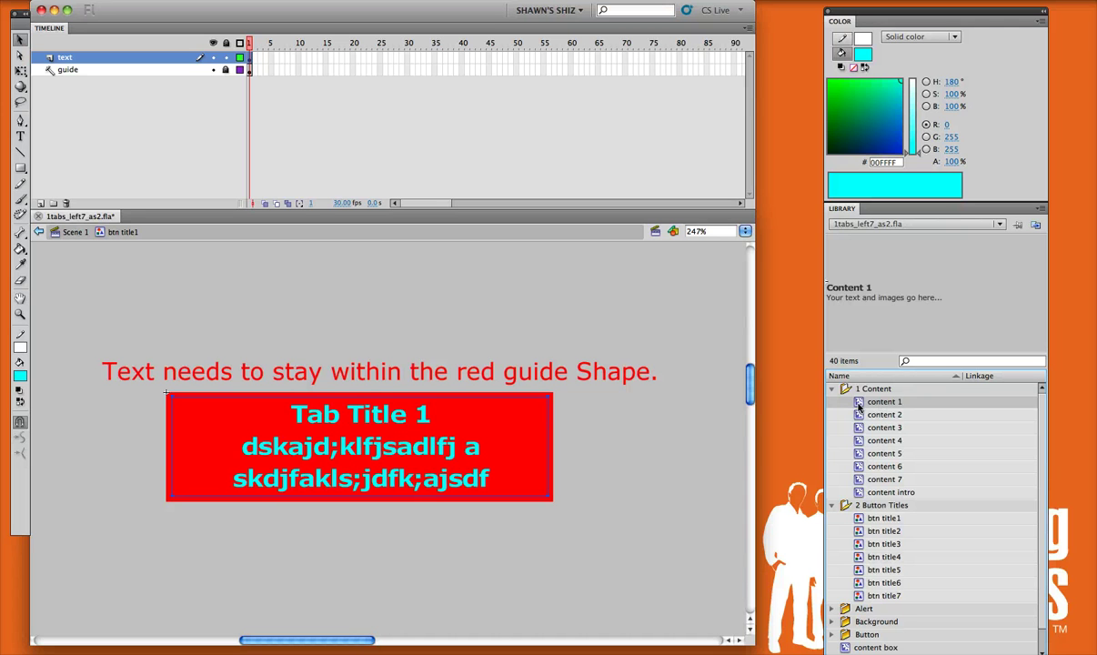
left_click(872, 389)
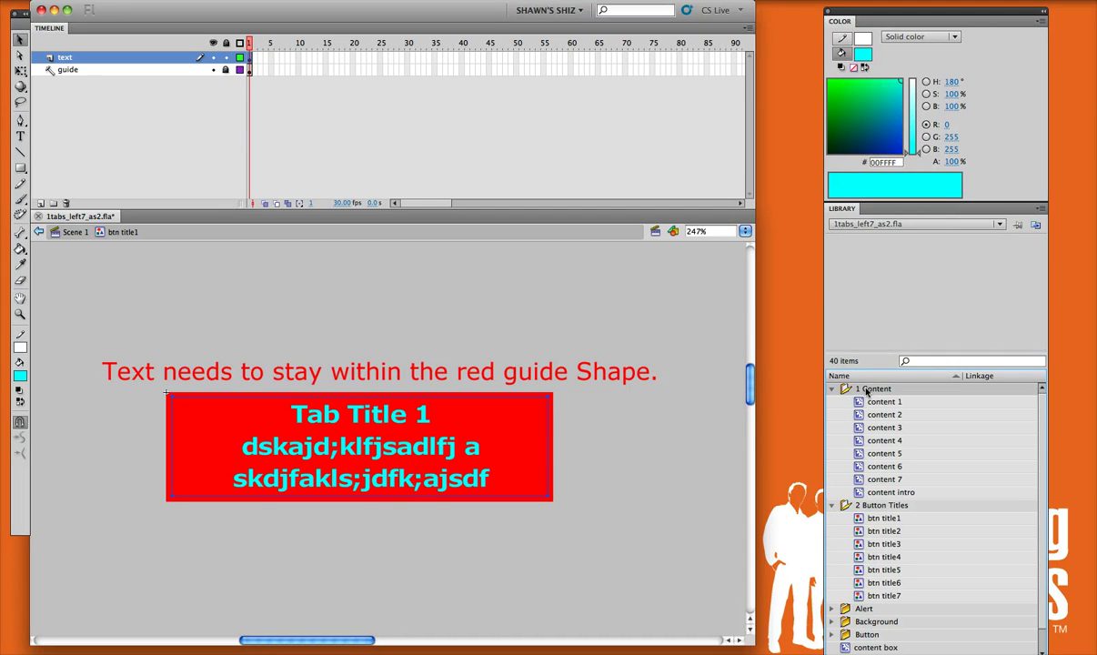
left_click(880, 403)
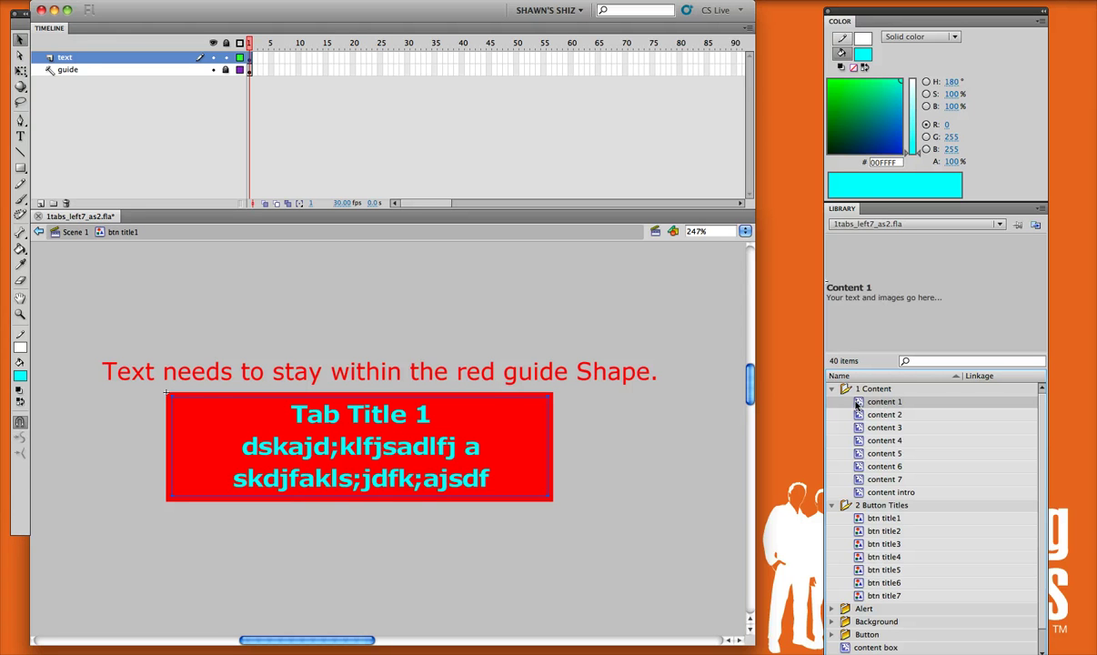
double_click(858, 403)
key("z")
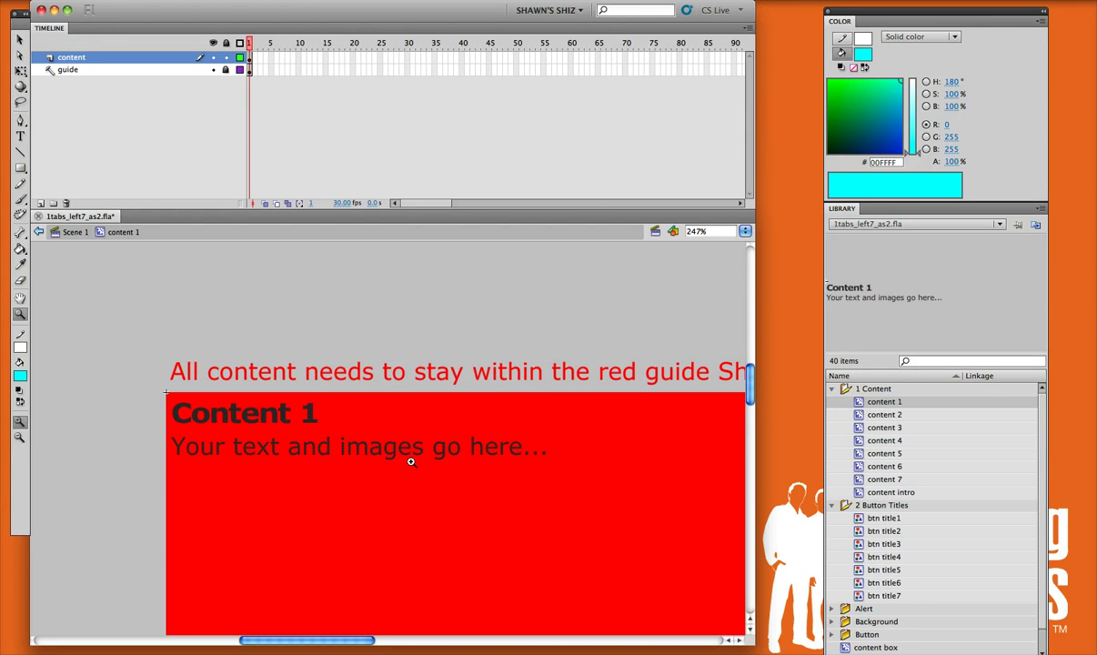
left_click(412, 459, "alt")
left_click_drag(524, 527, 389, 408)
left_click(19, 40)
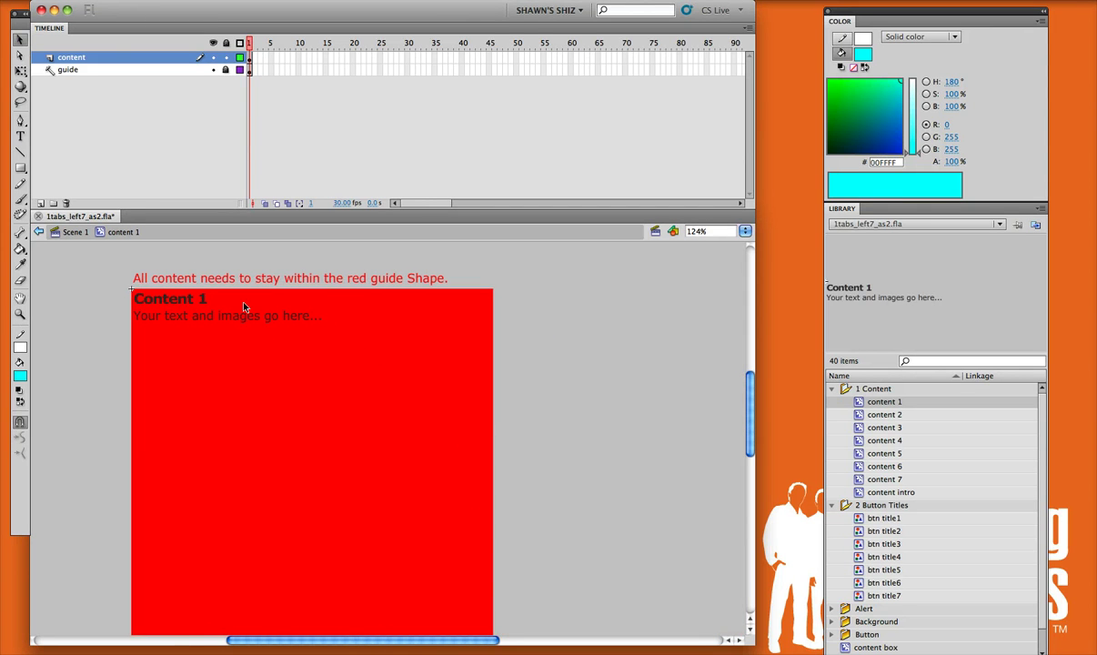
Step: Add the line "sdflajsdfklas jdfkjsdkjf ;ajd fkjasd;jfaskl" below "Your text and images go here..." in the Content 1 text
left_click(230, 302)
double_click(230, 302)
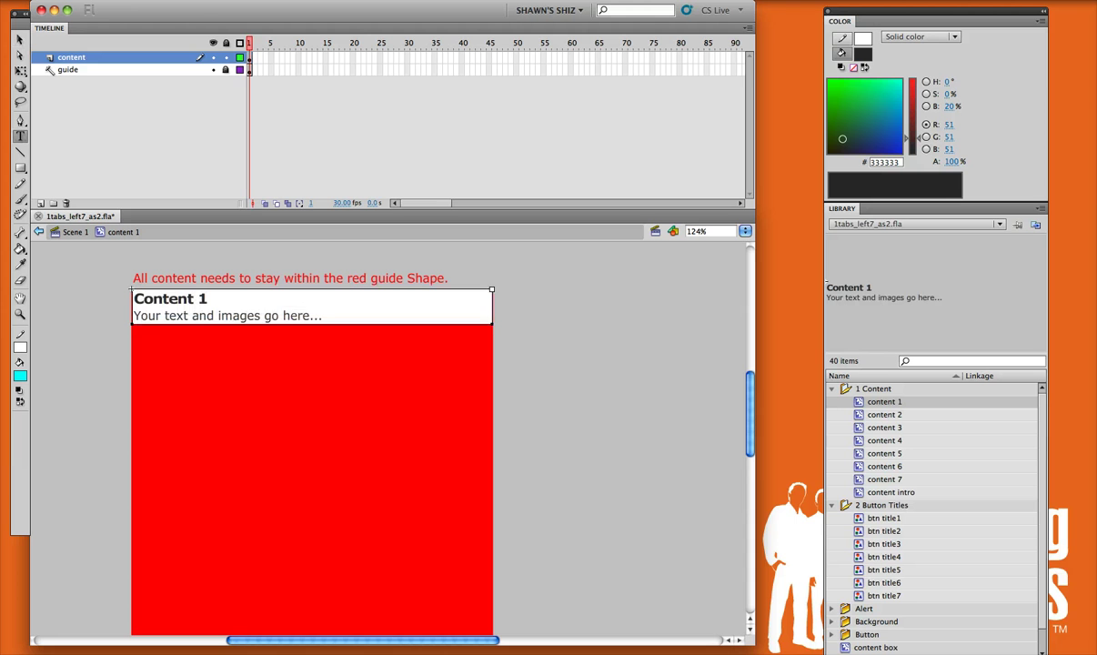
key("Return")
type("sdflajsdfklas jdfkjsdkjf ;ajd fkjasd;jfaskl")
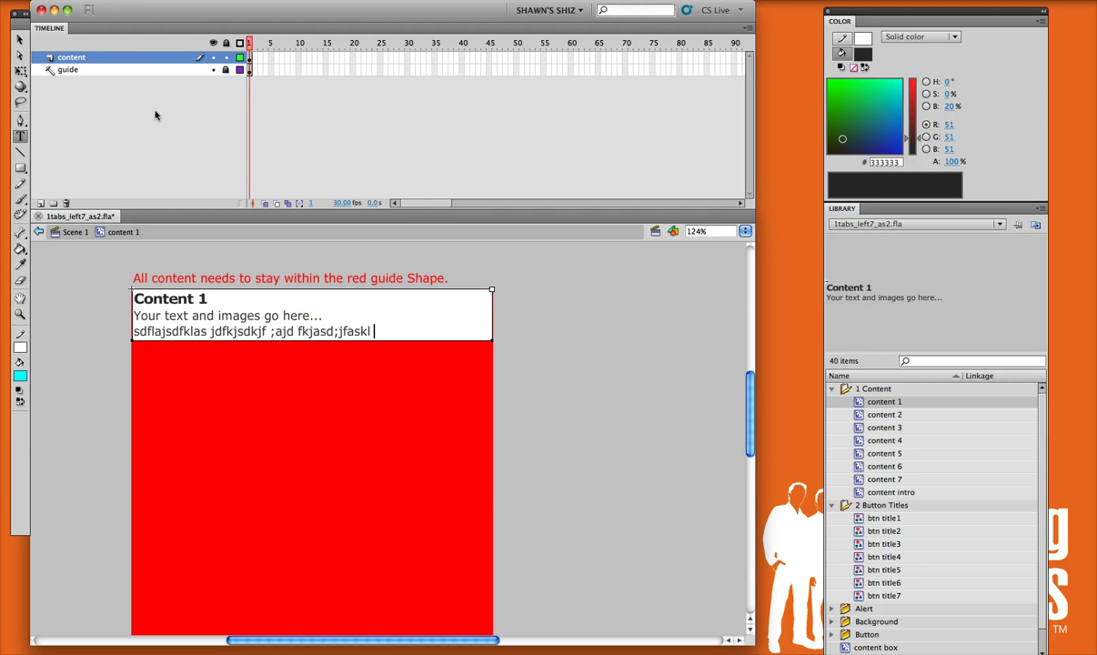
left_click(19, 41)
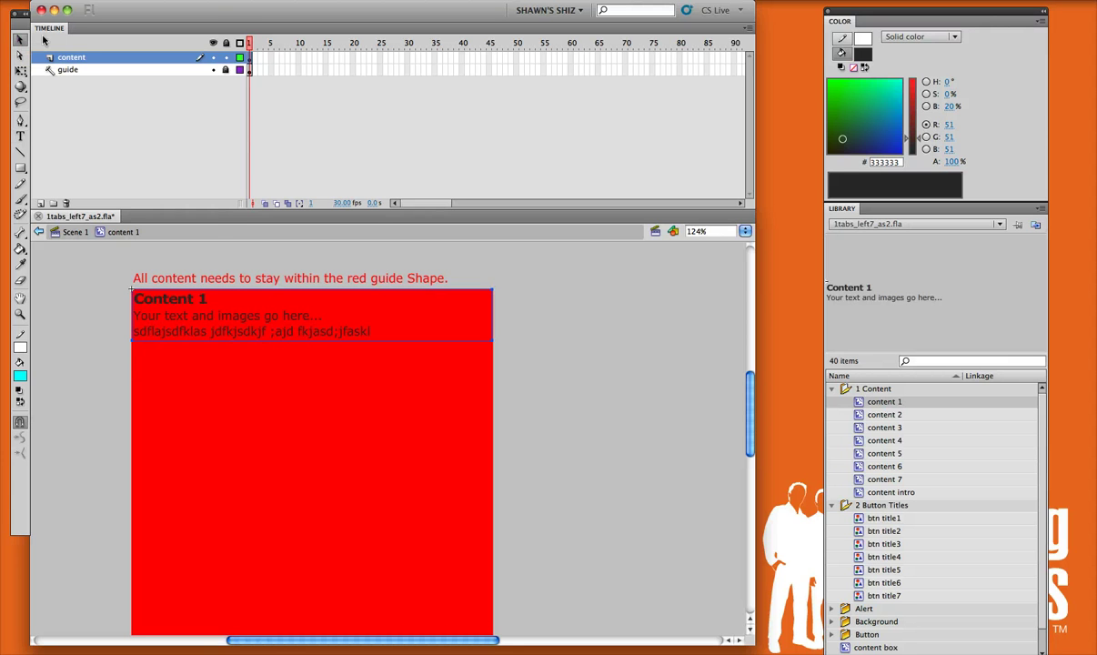
Step: Import the PNG "Screen shot 2012-05-03 at 4.17.35 PM" from the Desktop onto the stage of content 1
left_click(82, 1)
mouse_move(119, 180)
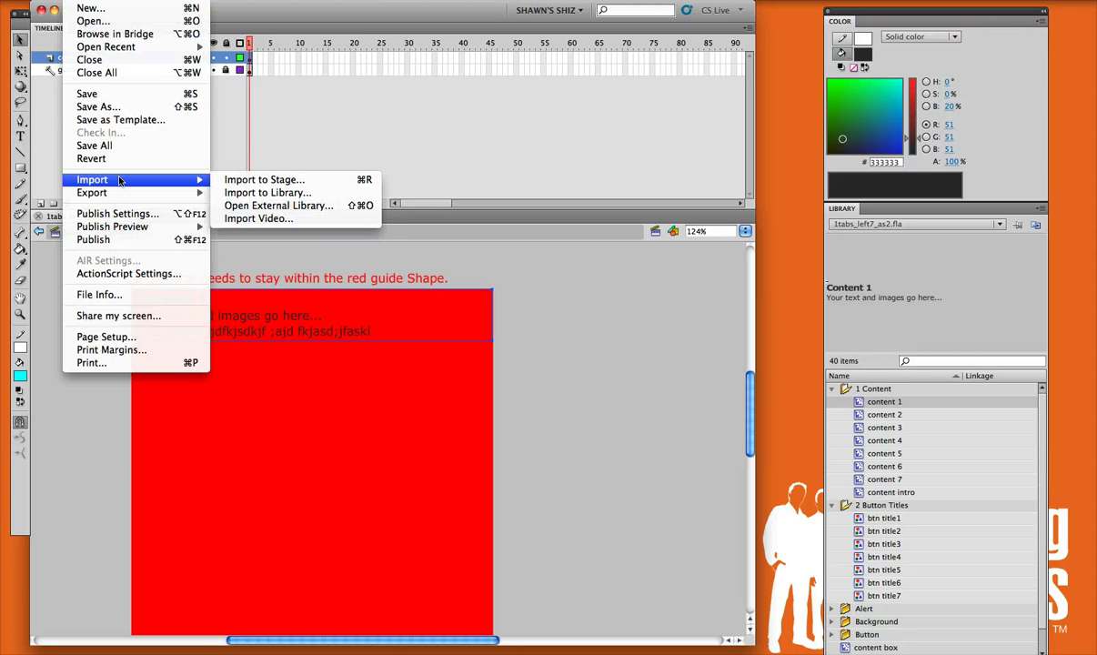
left_click(258, 179)
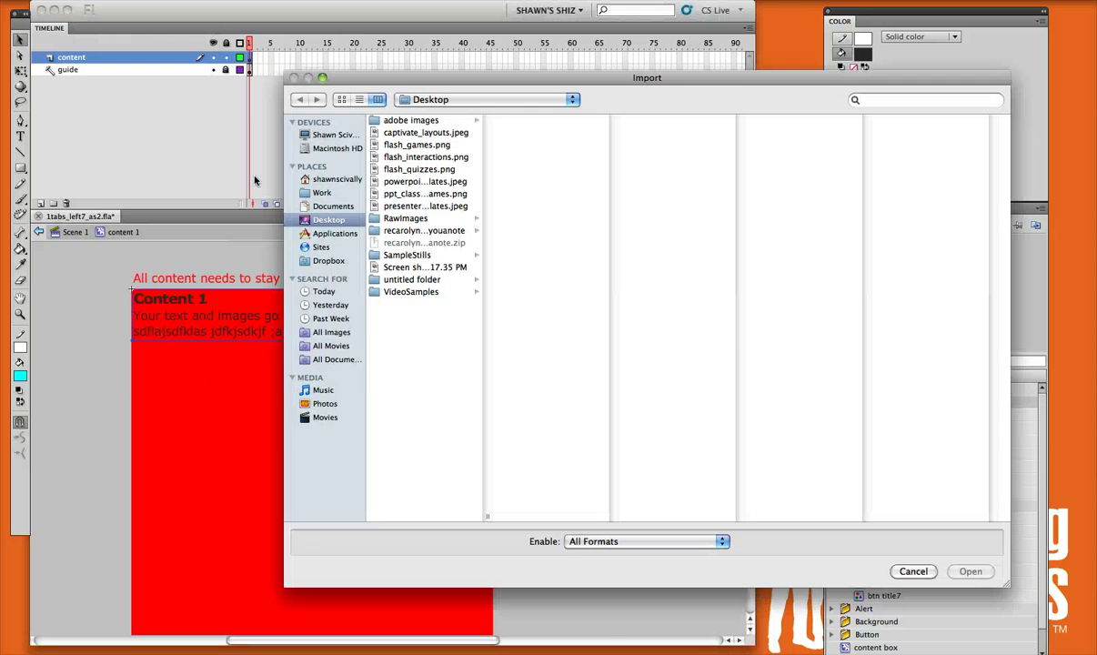
left_click(391, 266)
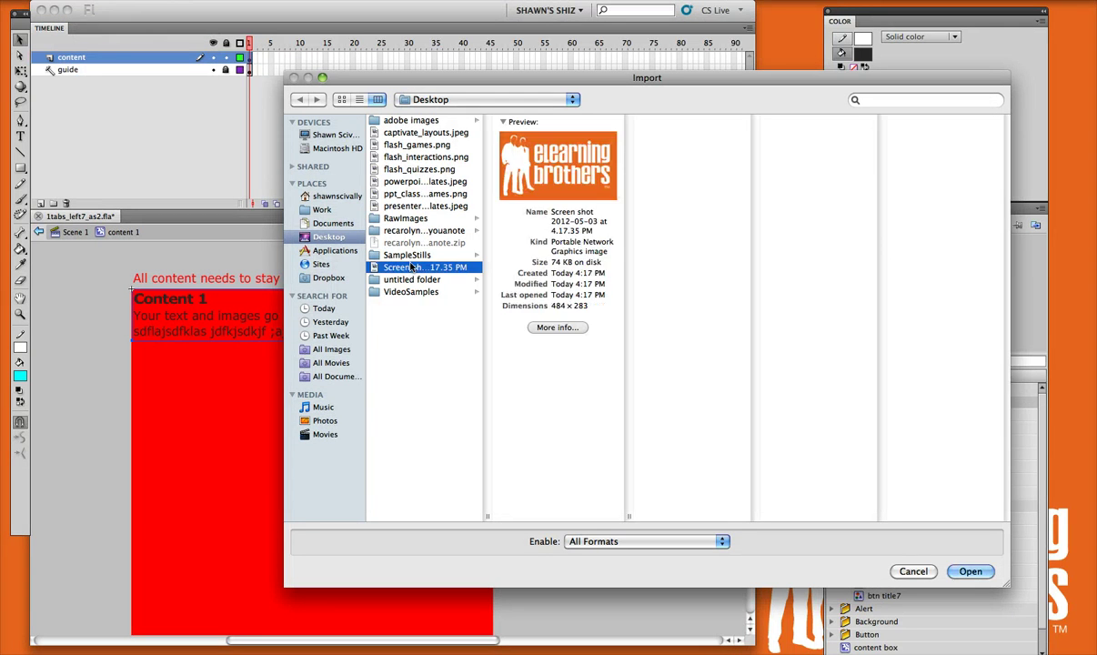
left_click(971, 572)
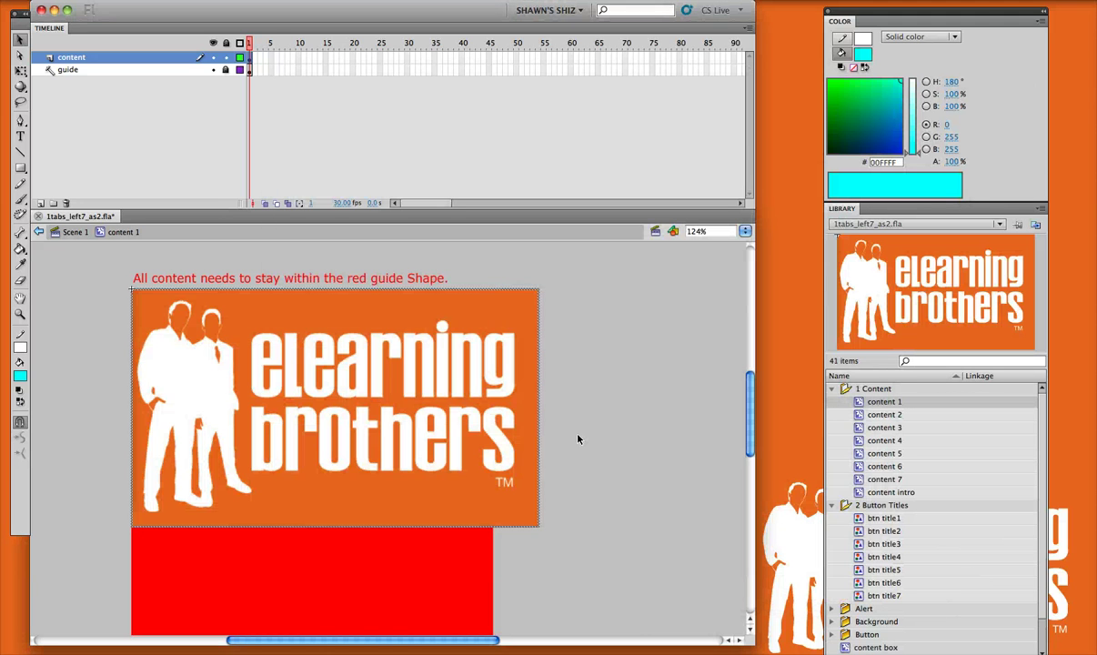
Step: Position the imported logo image below the Content 1 text and scale it down with Free Transform to fit within the red guide
left_click_drag(359, 422, 395, 501)
scroll(439, 318, "down", 3)
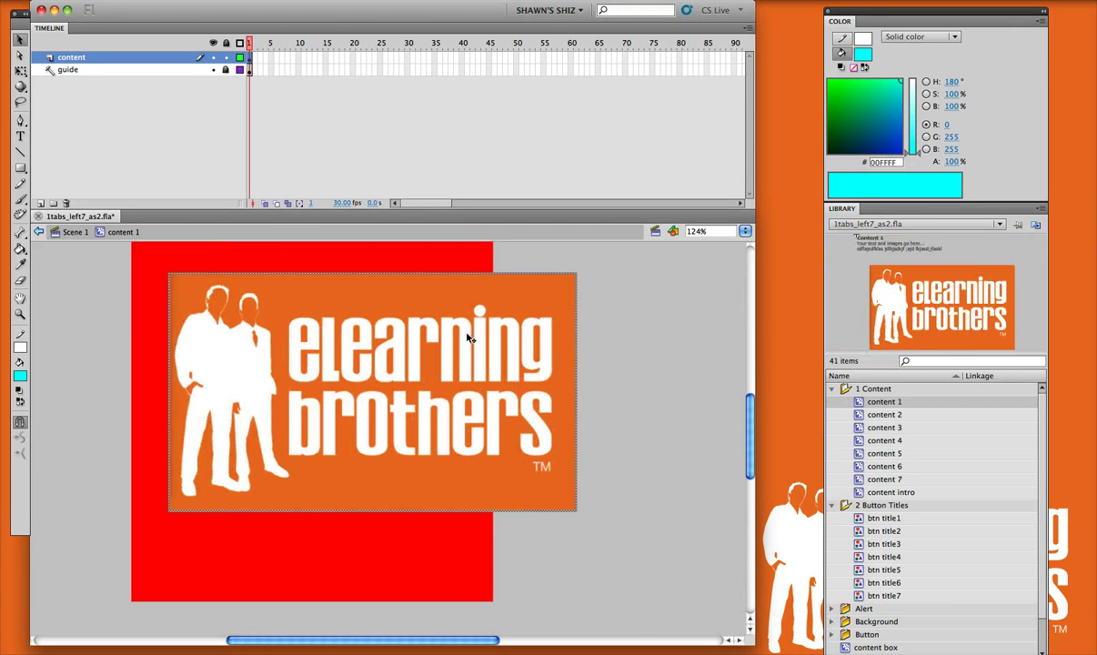
left_click(20, 70)
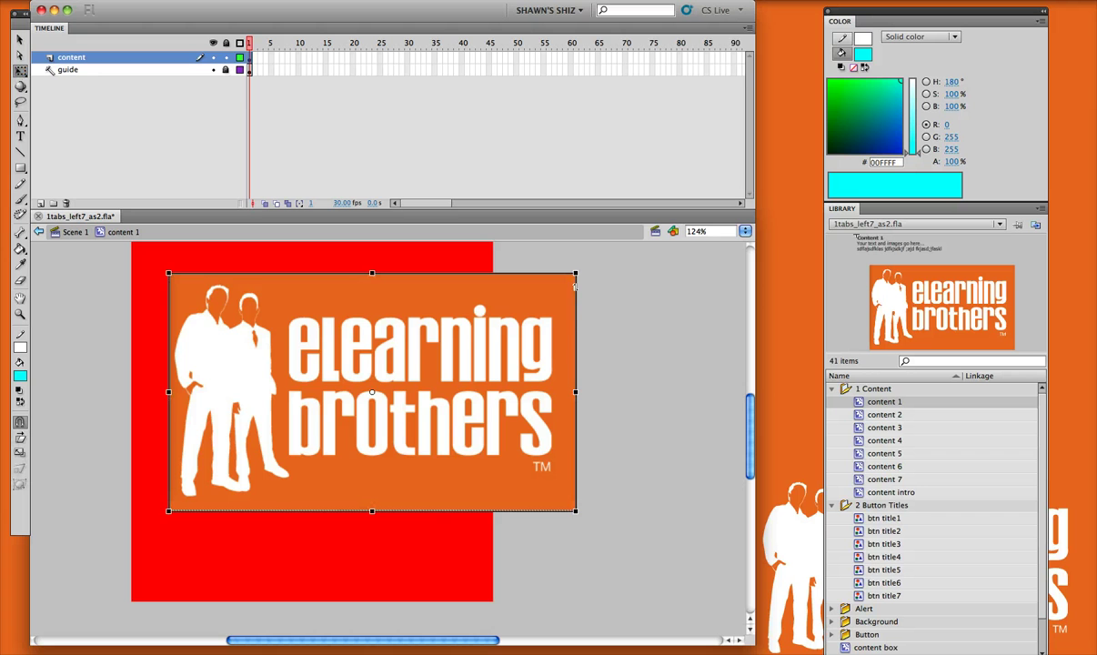
left_click_drag(510, 313, 463, 303)
left_click_drag(423, 373, 362, 335)
scroll(387, 373, "up", 4)
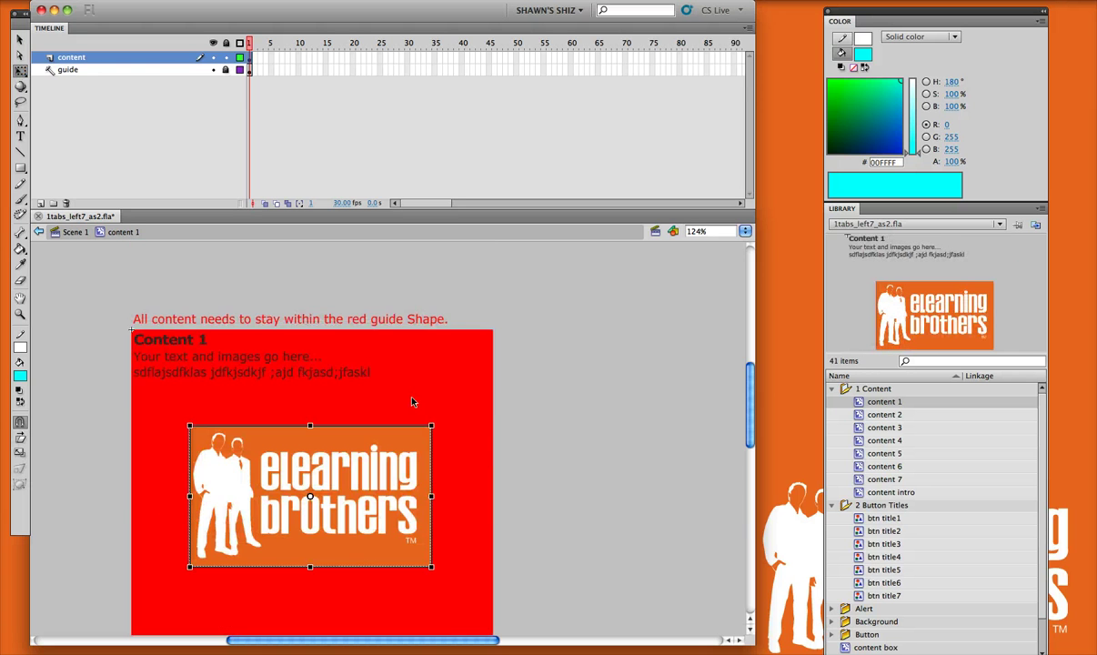
left_click_drag(433, 425, 446, 418)
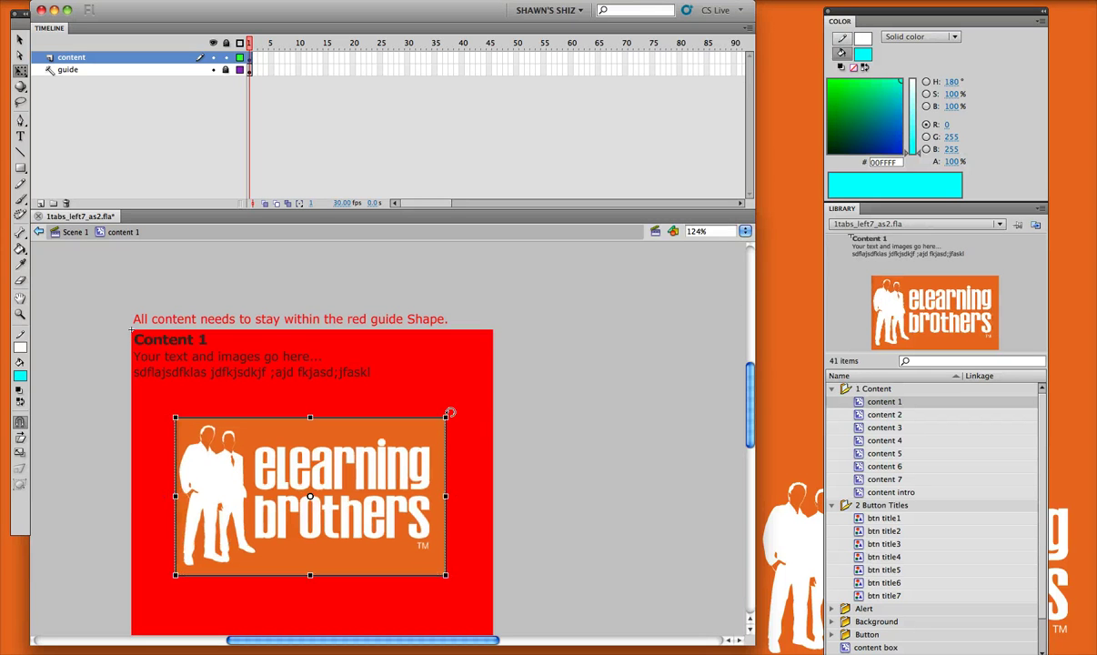
left_click(624, 415)
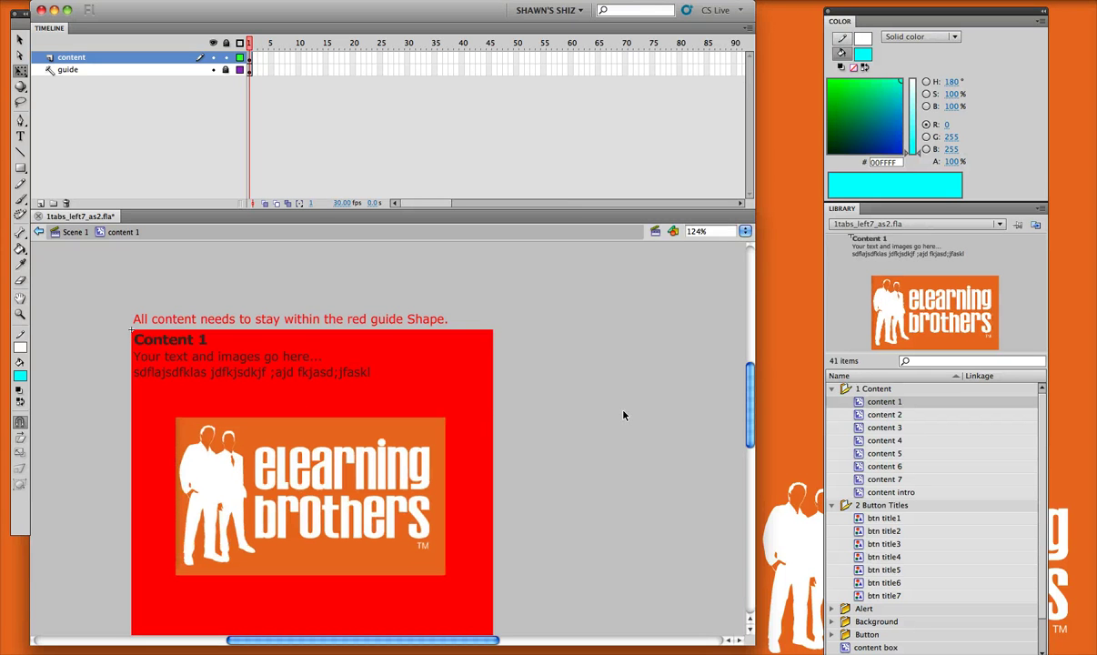
Step: Test the movie in an enlarged preview window and view the content of the Tab Title 1 tab
key("super+Return")
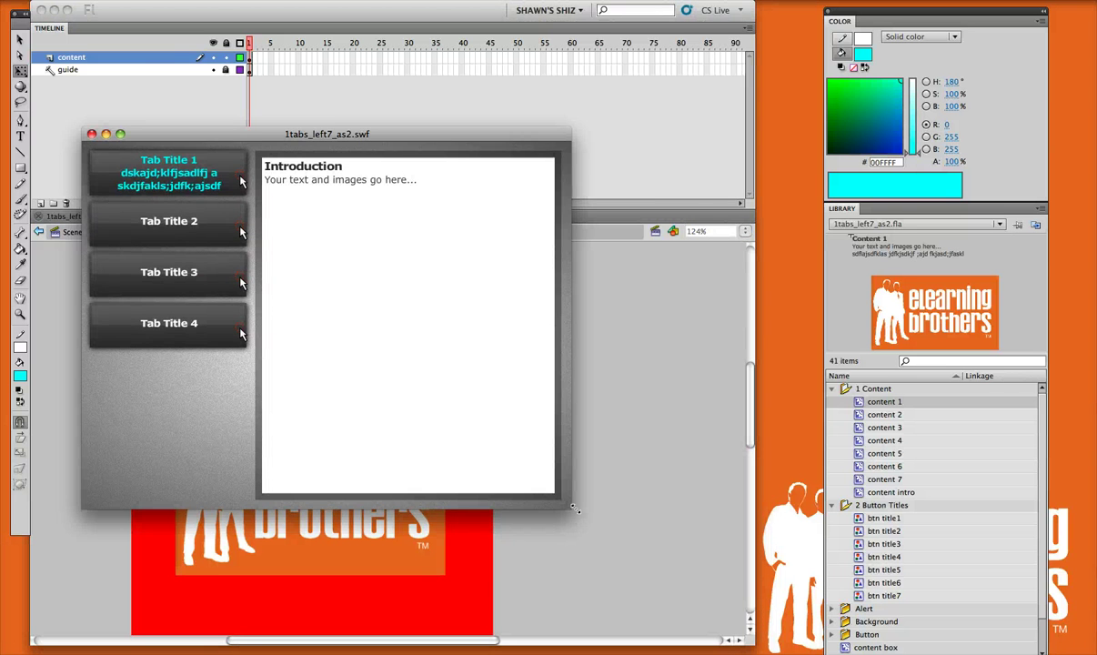
left_click_drag(573, 510, 702, 597)
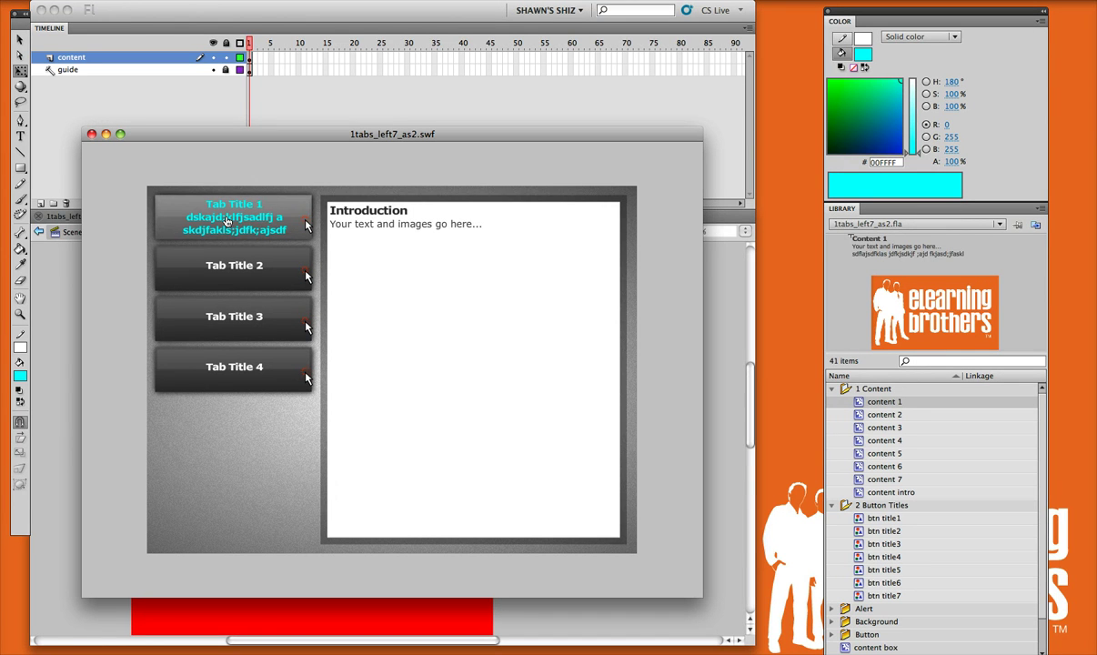
left_click(227, 221)
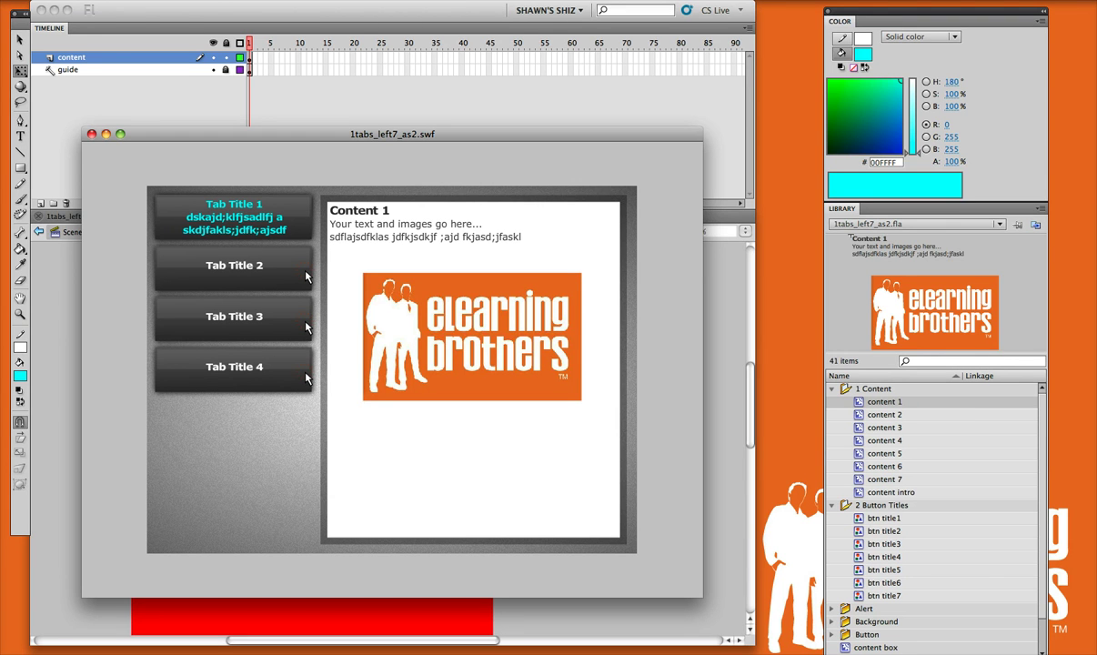
key("super+Tab")
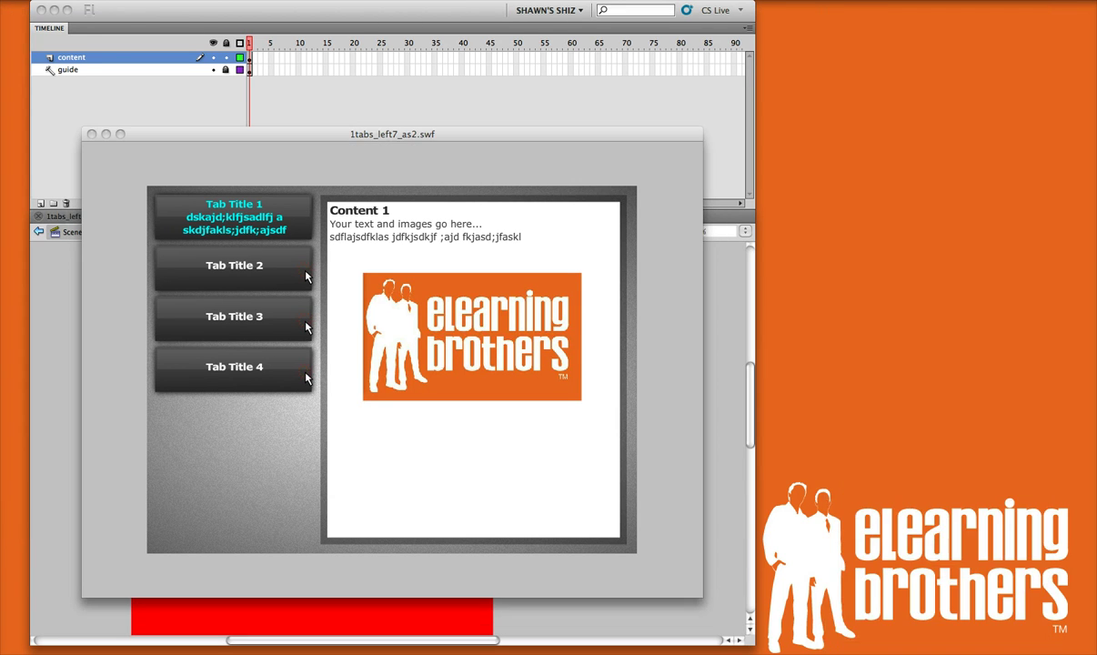